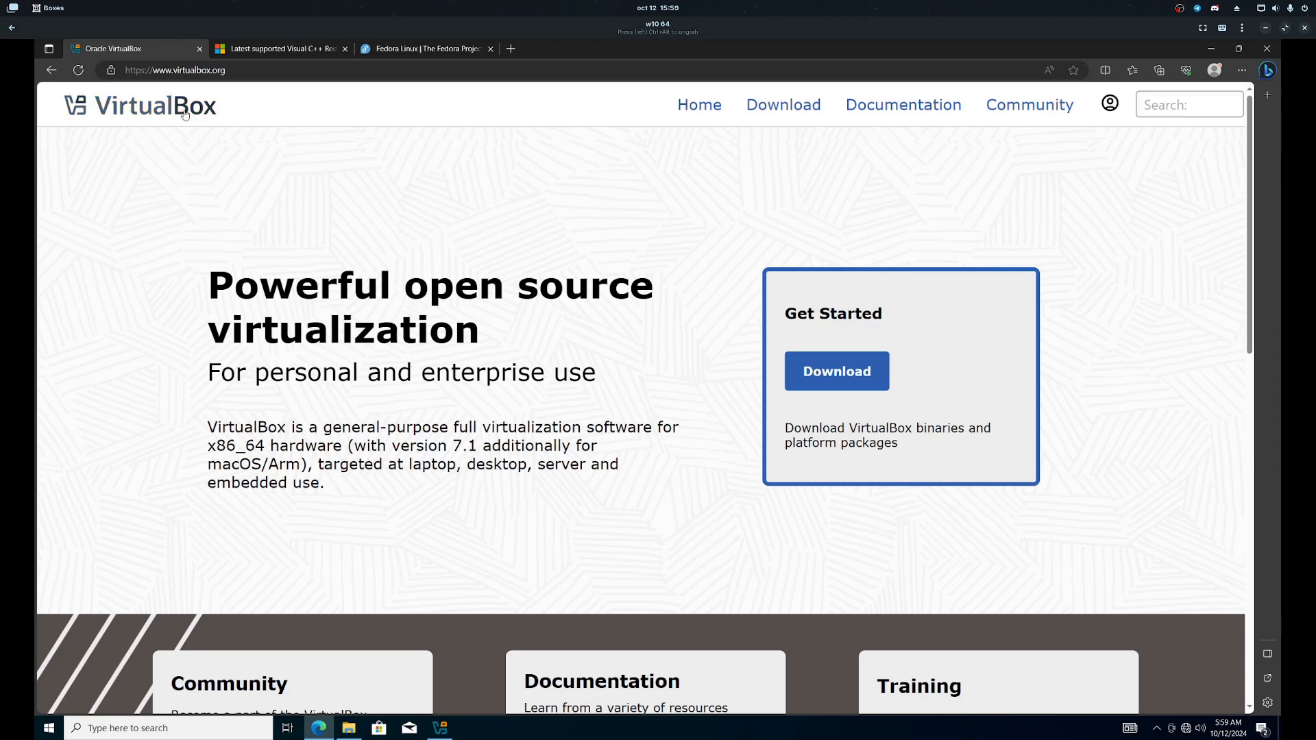
# Open the VirtualBox download page and check the Windows installer in the Downloads folder
pyautogui.moveTo(208, 274); pyautogui.dragTo(540, 346)
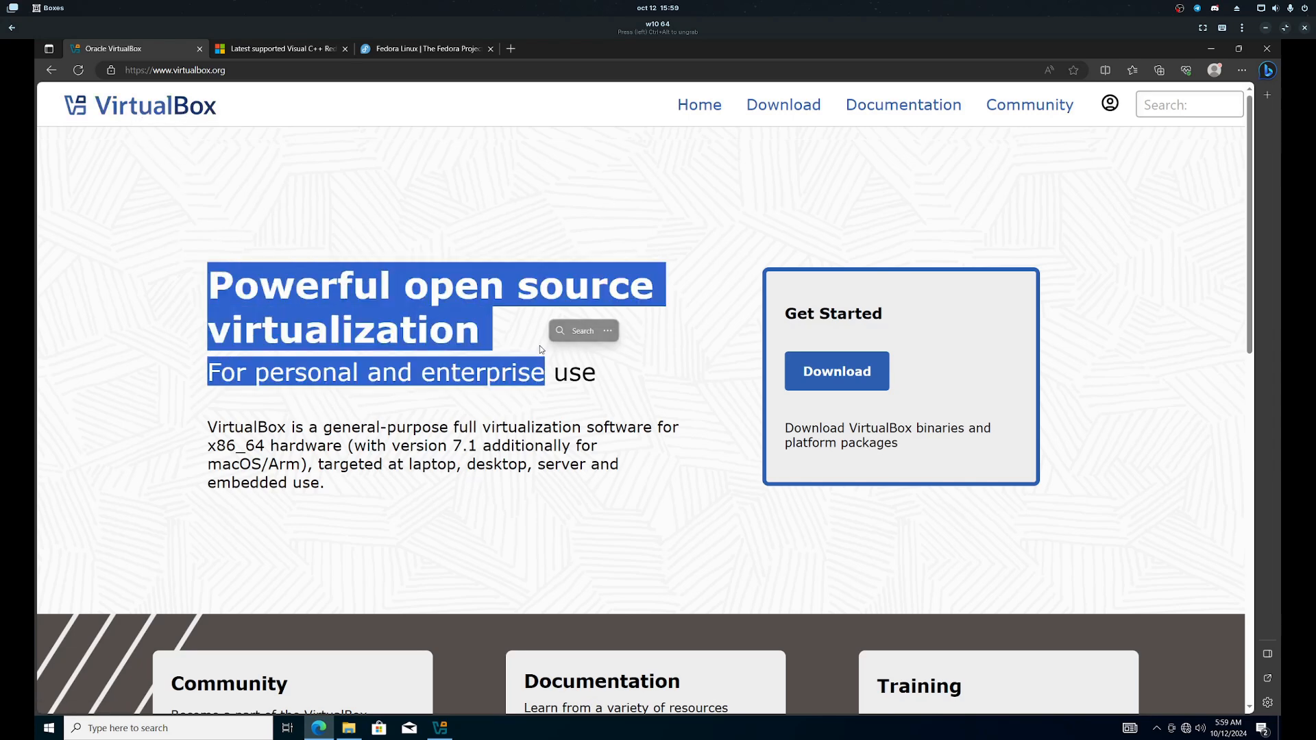
pyautogui.click(532, 339)
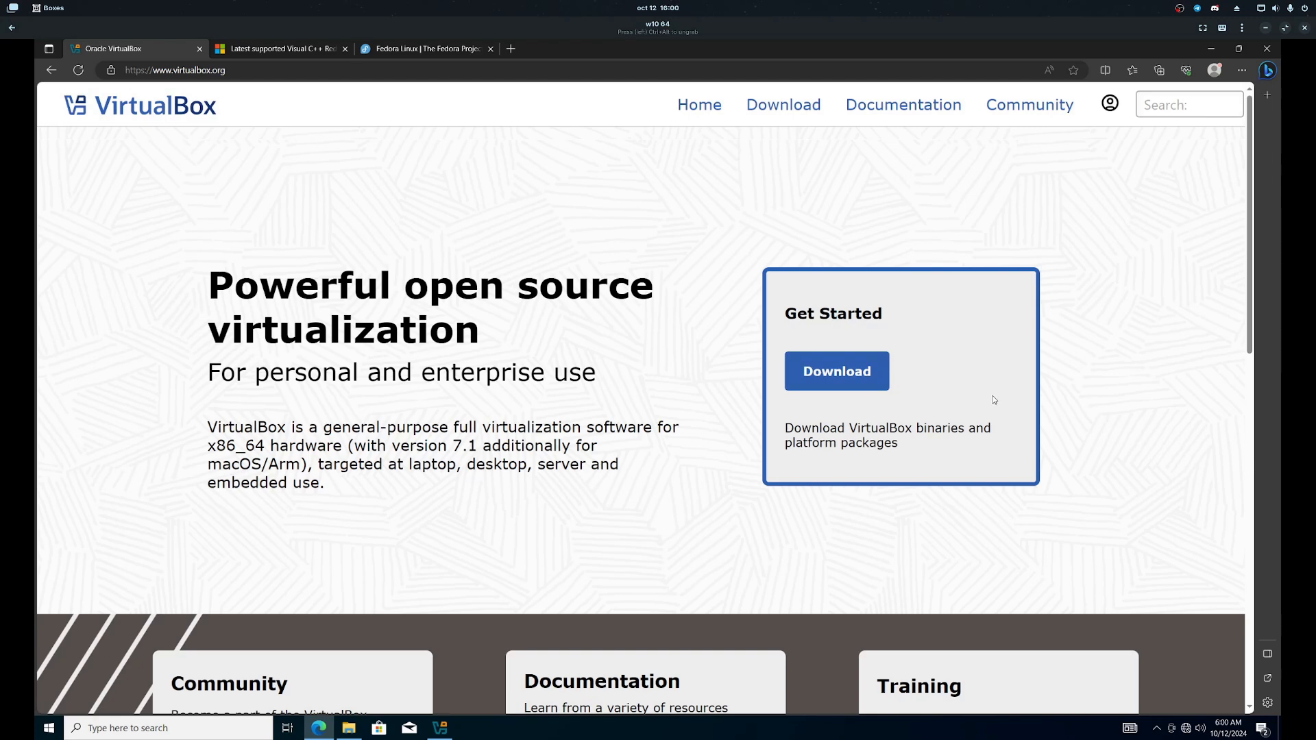
pyautogui.click(858, 375)
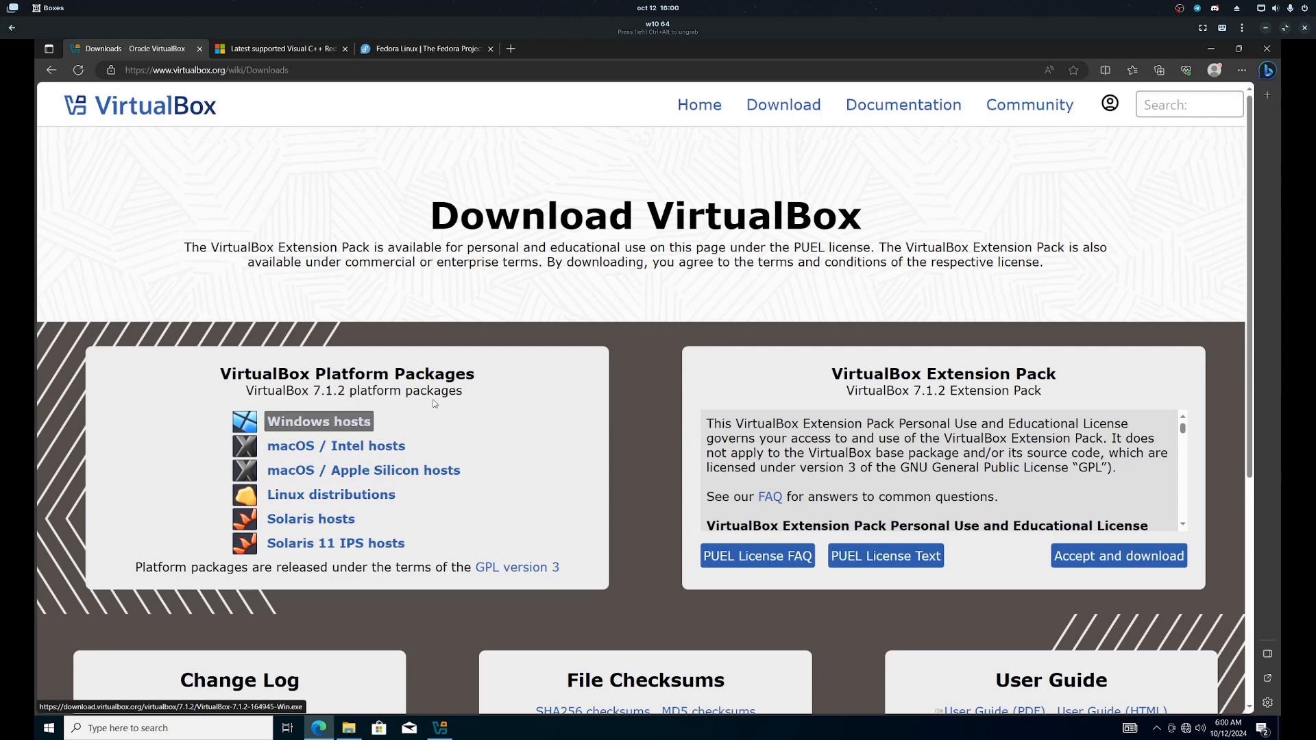
pyautogui.hotkey('alt', 'Tab')
pyautogui.hotkey('alt', 'Tab')
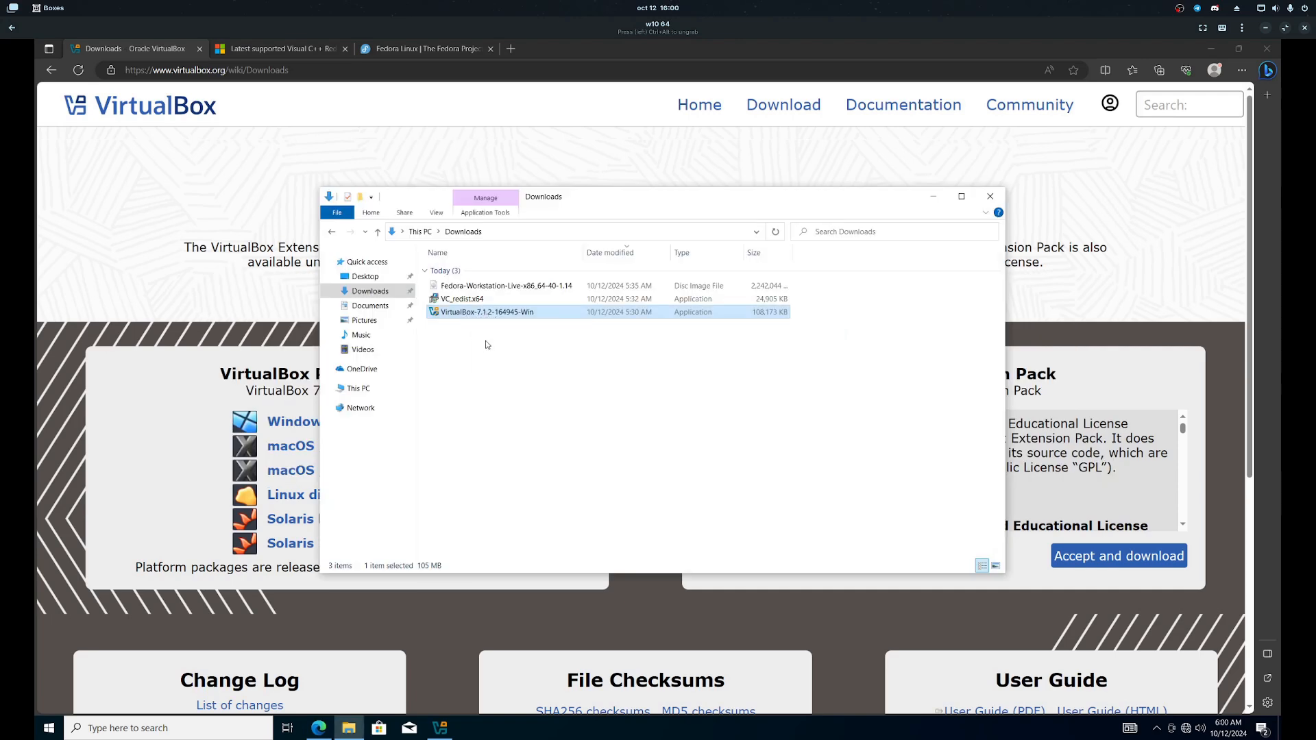
pyautogui.click(229, 186)
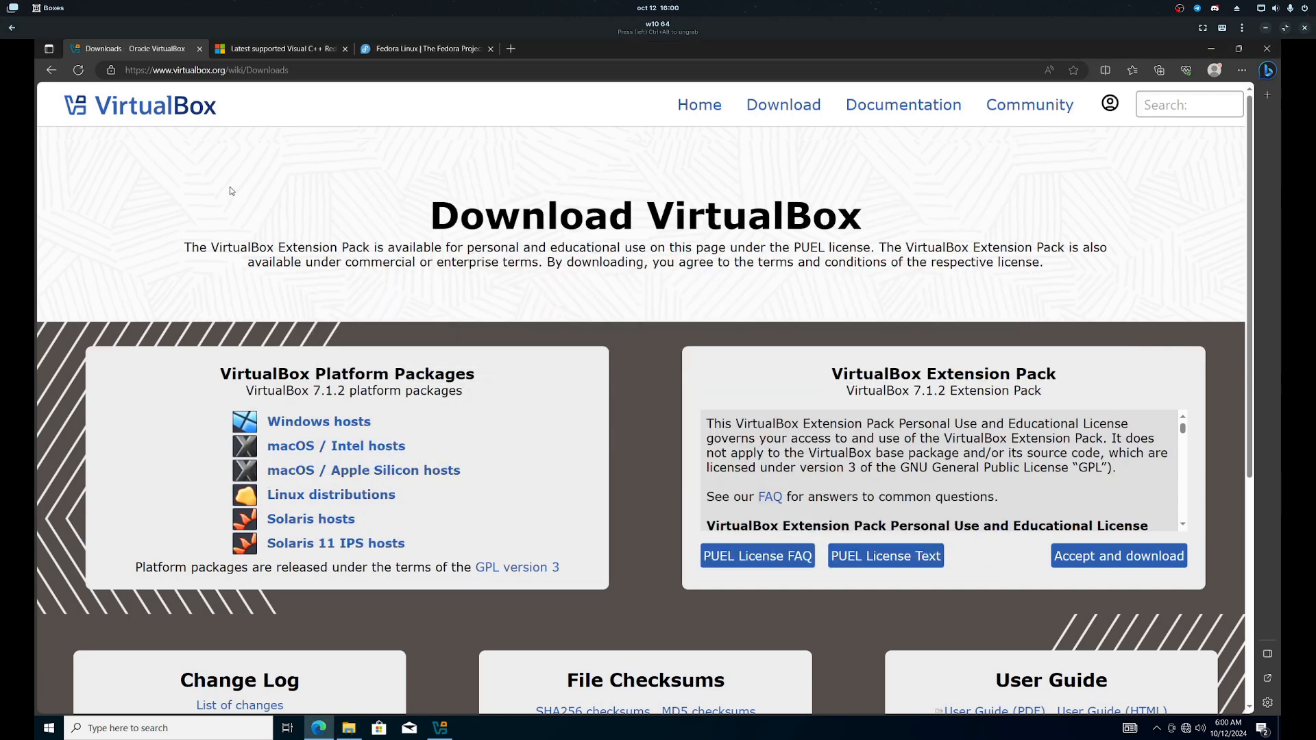
# Examine the latest Microsoft Visual C++ Redistributable section and its X86 and X64 architecture entries
pyautogui.click(285, 49)
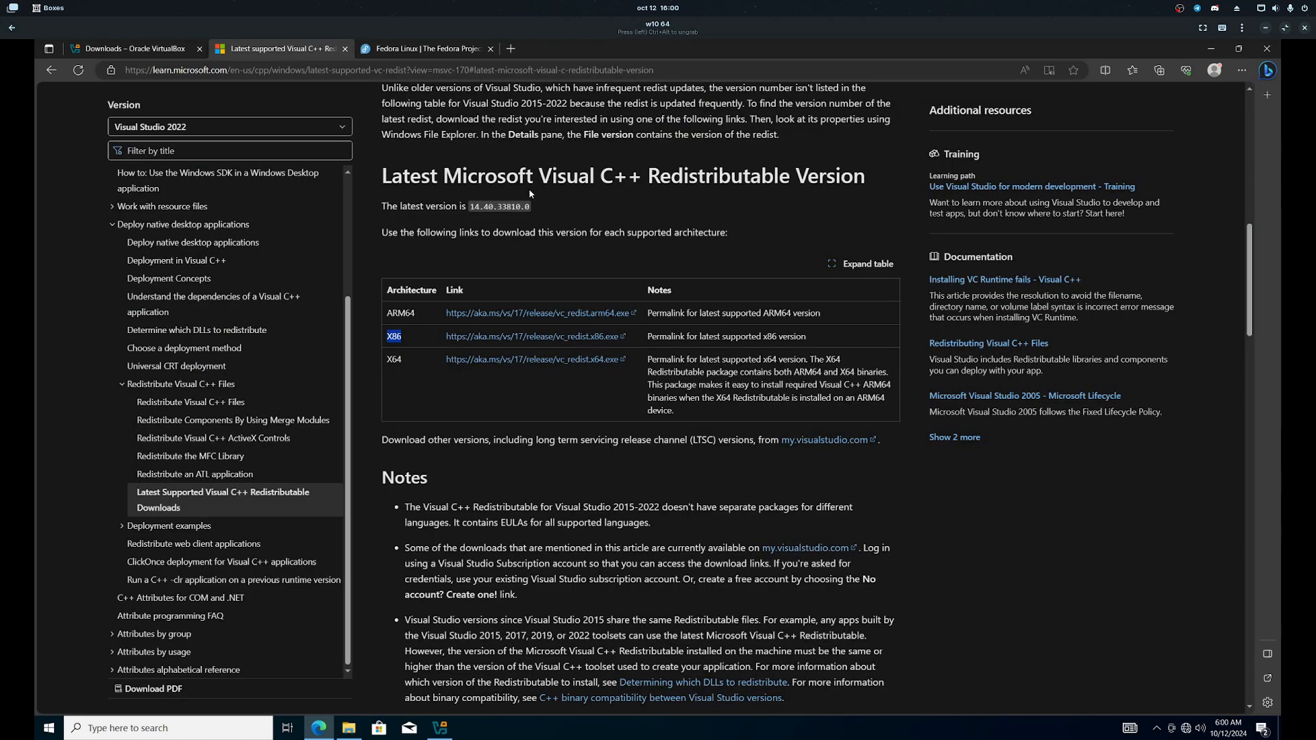
pyautogui.moveTo(594, 177); pyautogui.dragTo(862, 185)
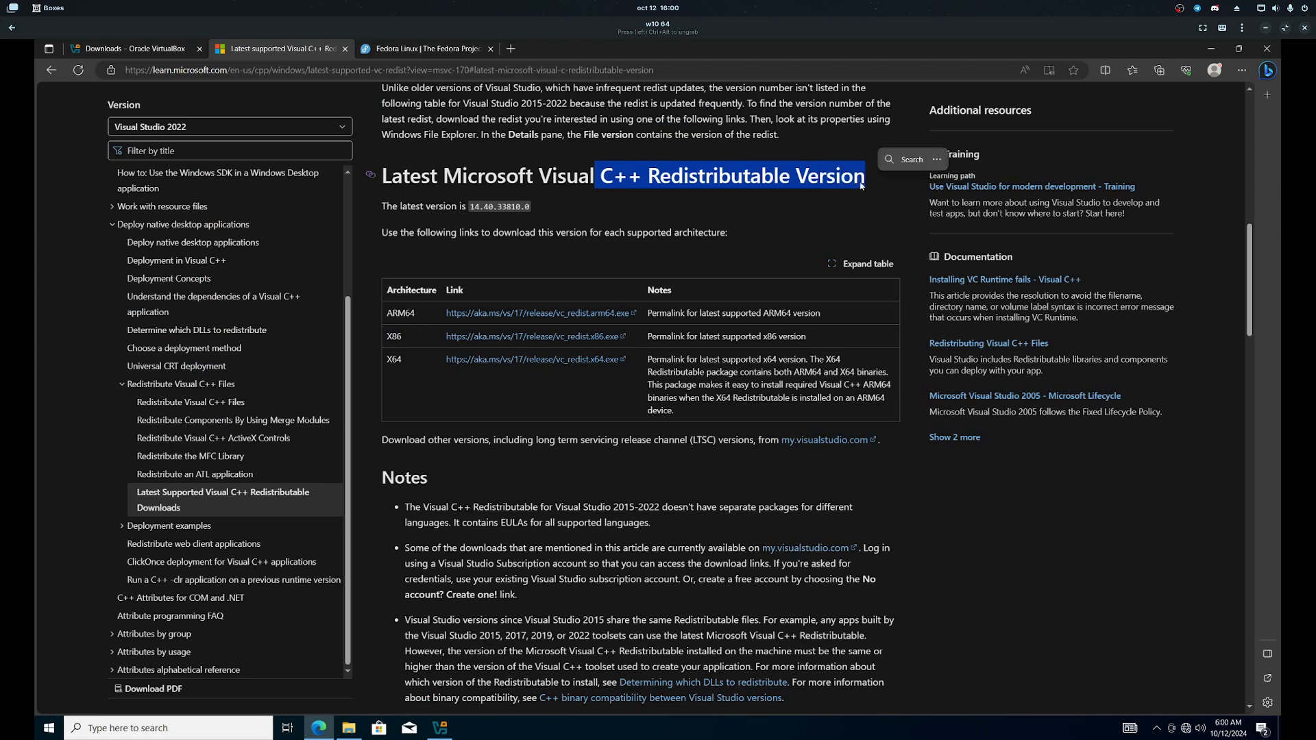
pyautogui.click(820, 192)
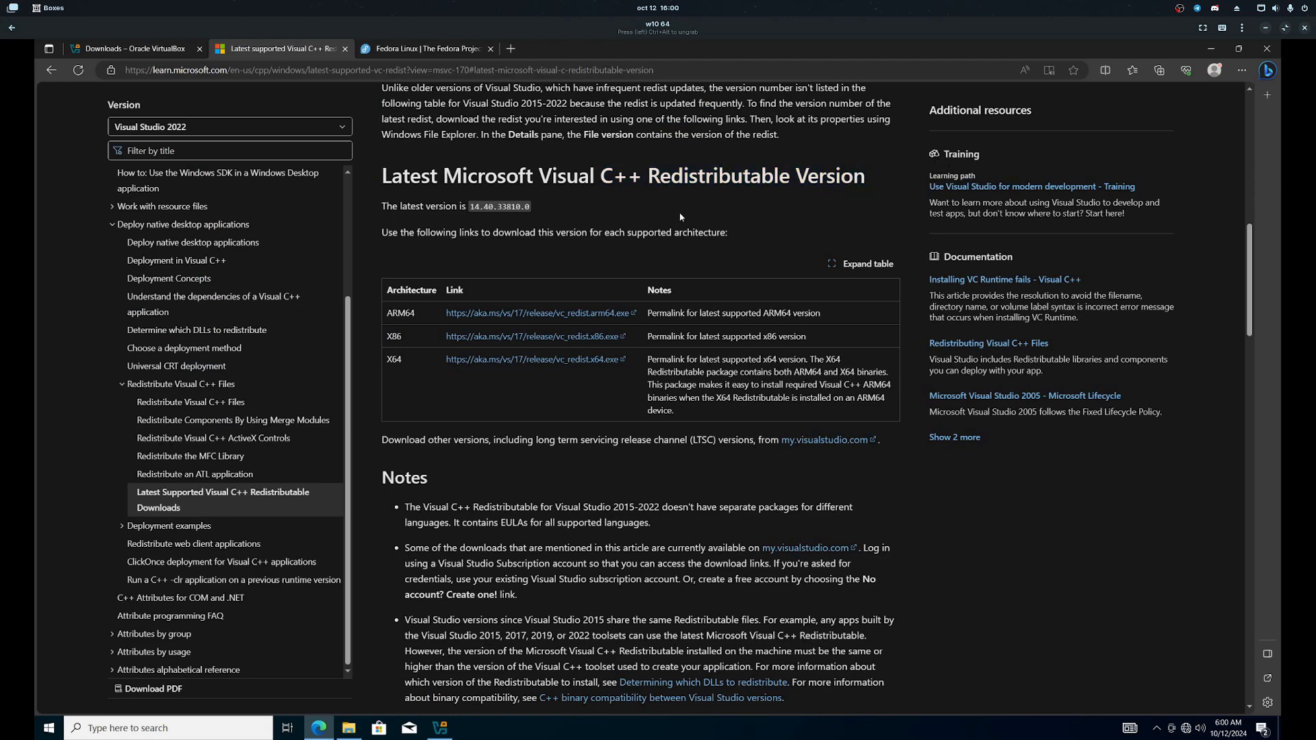
pyautogui.click(681, 65)
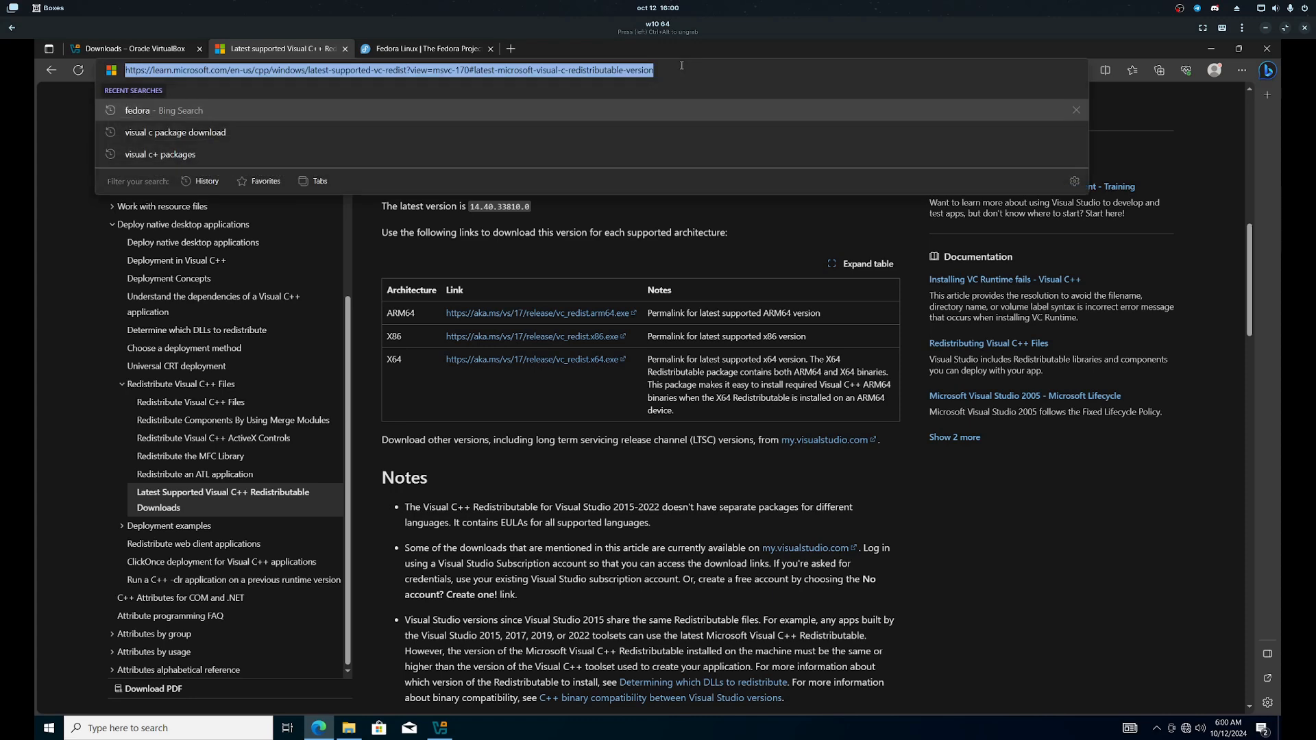
pyautogui.click(743, 278)
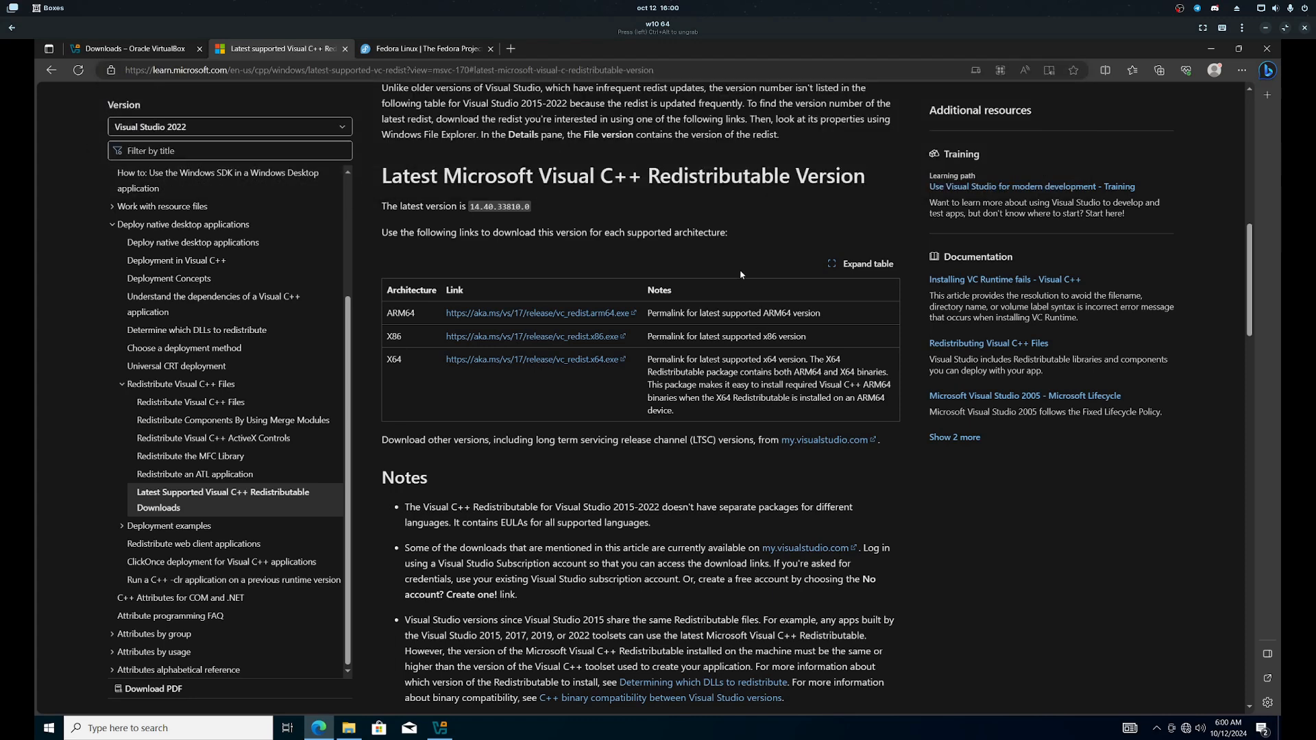
pyautogui.moveTo(443, 176); pyautogui.dragTo(865, 177)
pyautogui.click(772, 213)
pyautogui.moveTo(401, 339); pyautogui.dragTo(388, 339)
pyautogui.moveTo(404, 362); pyautogui.dragTo(389, 364)
# Check the computer's system type in the This PC properties and close the settings window
pyautogui.click(341, 730)
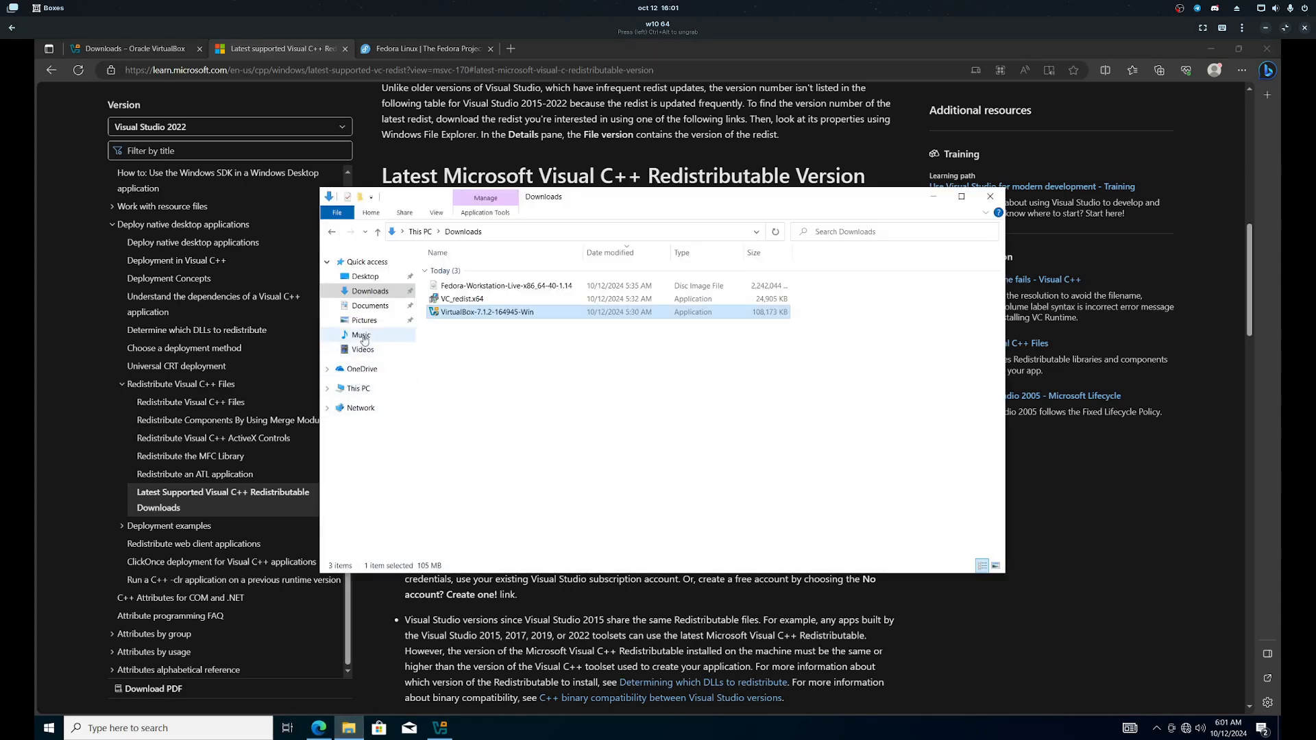
pyautogui.rightClick(364, 387)
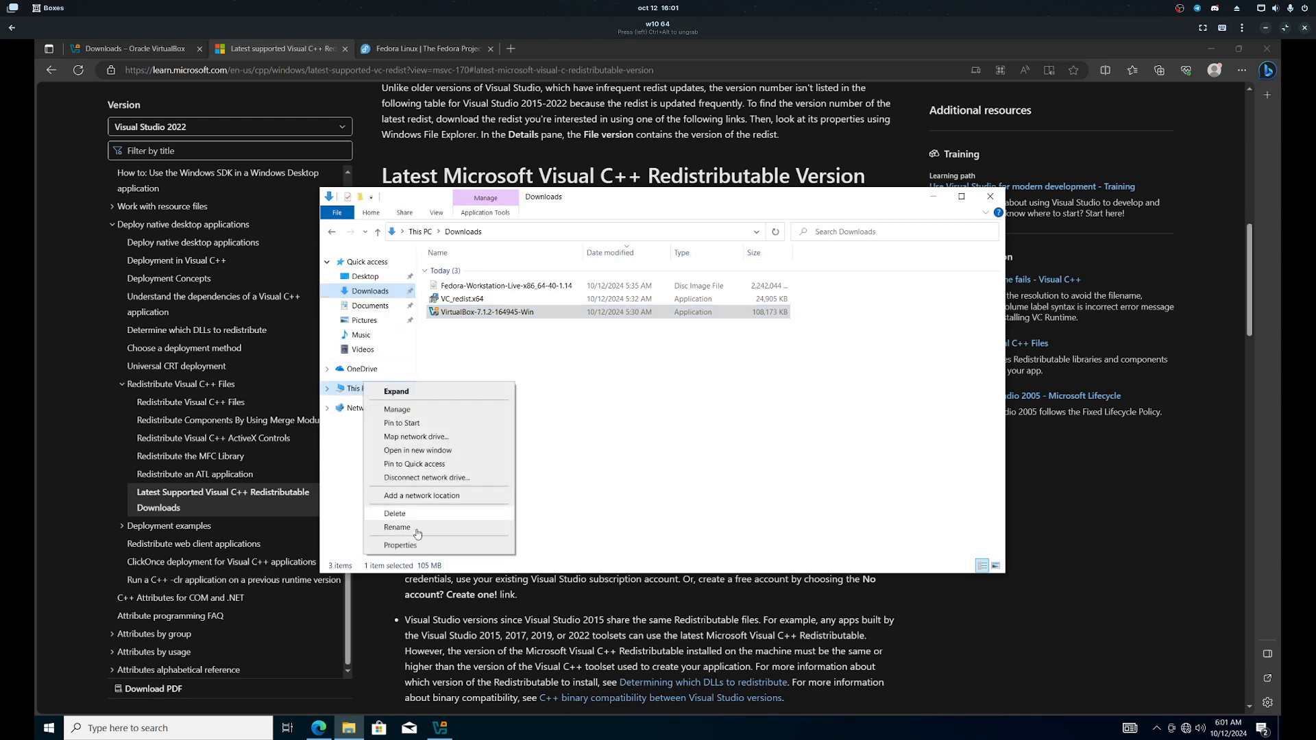
pyautogui.click(410, 545)
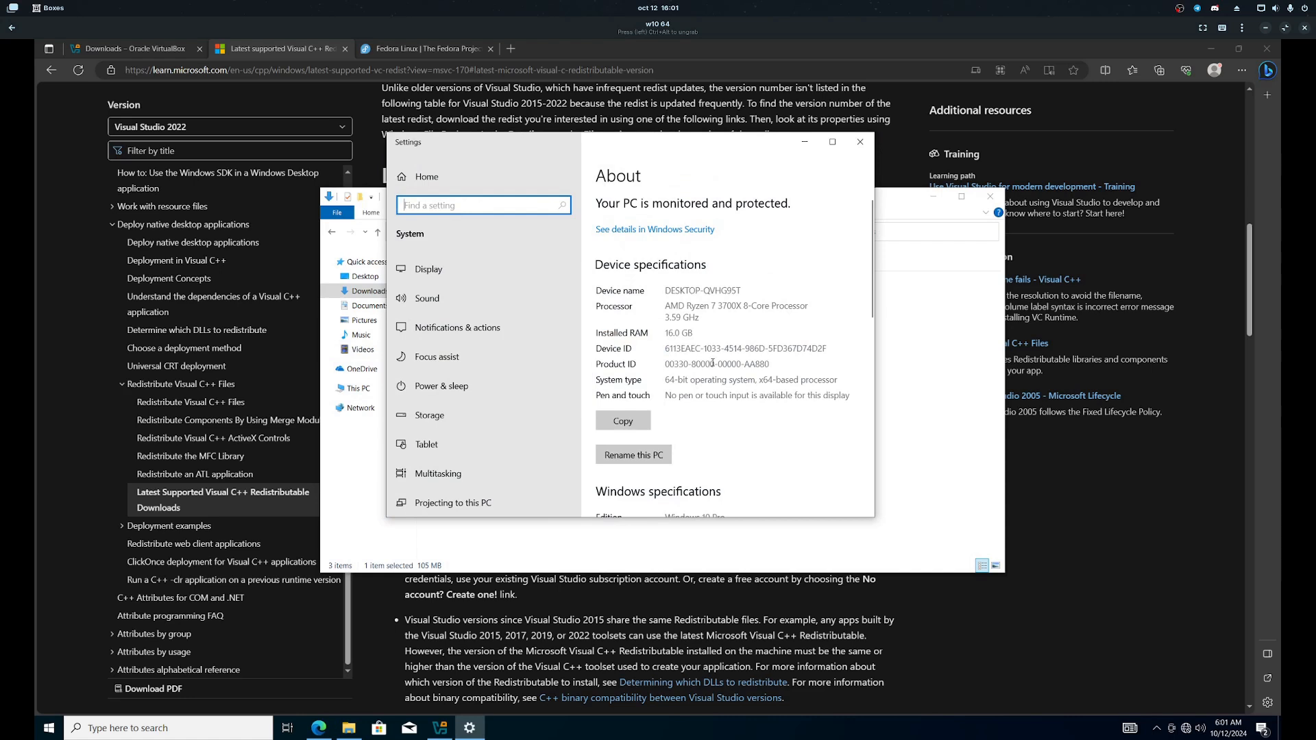
pyautogui.scroll(-1, 712, 363)
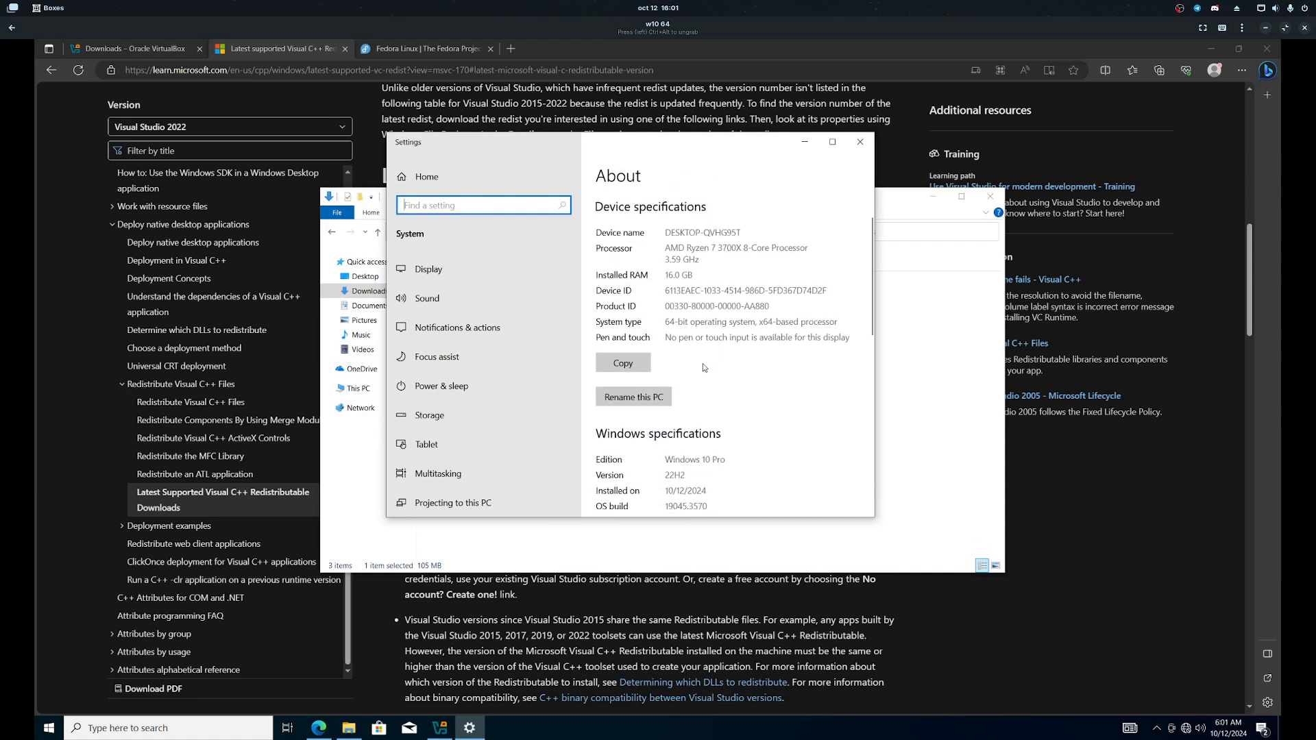
pyautogui.moveTo(685, 321)
pyautogui.mouseDown()
pyautogui.moveTo(665, 321)
pyautogui.moveTo(676, 321)
pyautogui.mouseUp()
pyautogui.click(666, 322)
pyautogui.click(675, 321)
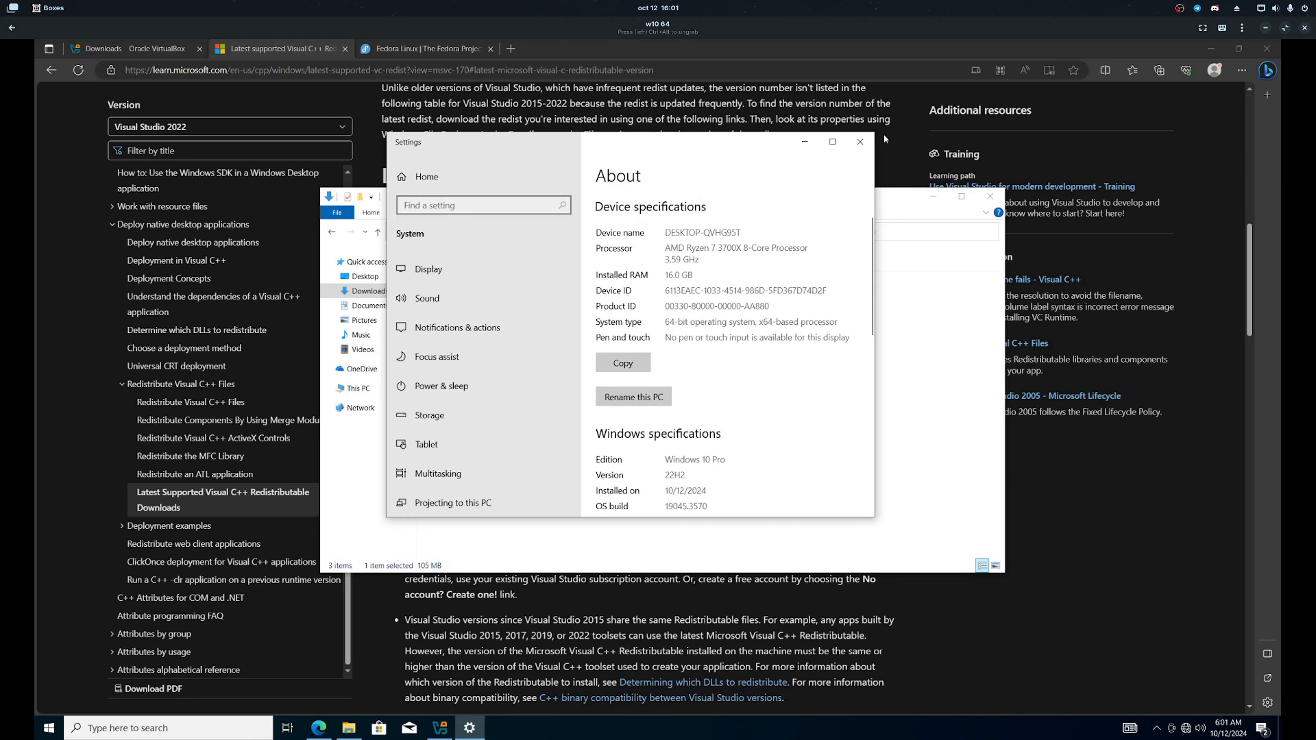
pyautogui.click(860, 142)
pyautogui.click(850, 325)
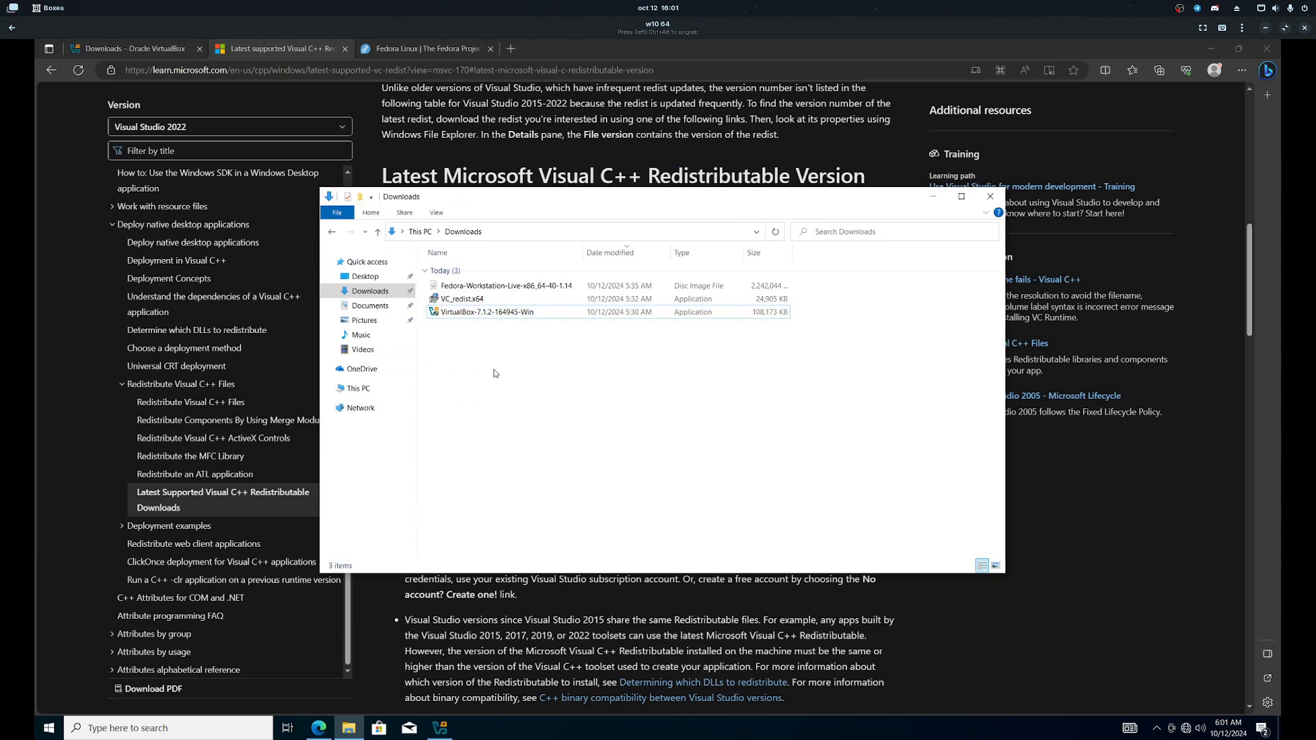
# Open the Fedora Workstation download page from the Fedora Project site
pyautogui.hotkey('alt', 'Tab')
pyautogui.hotkey('alt', 'Tab')
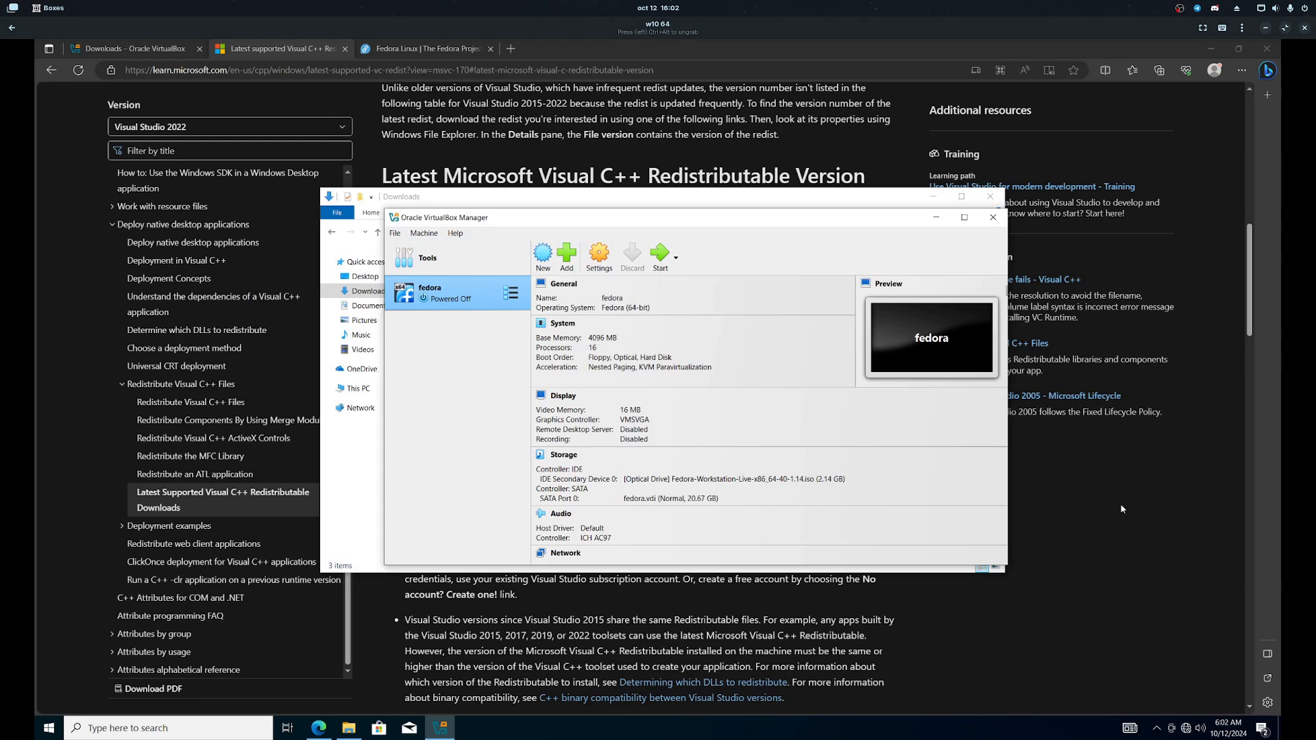
pyautogui.click(1048, 472)
pyautogui.click(422, 46)
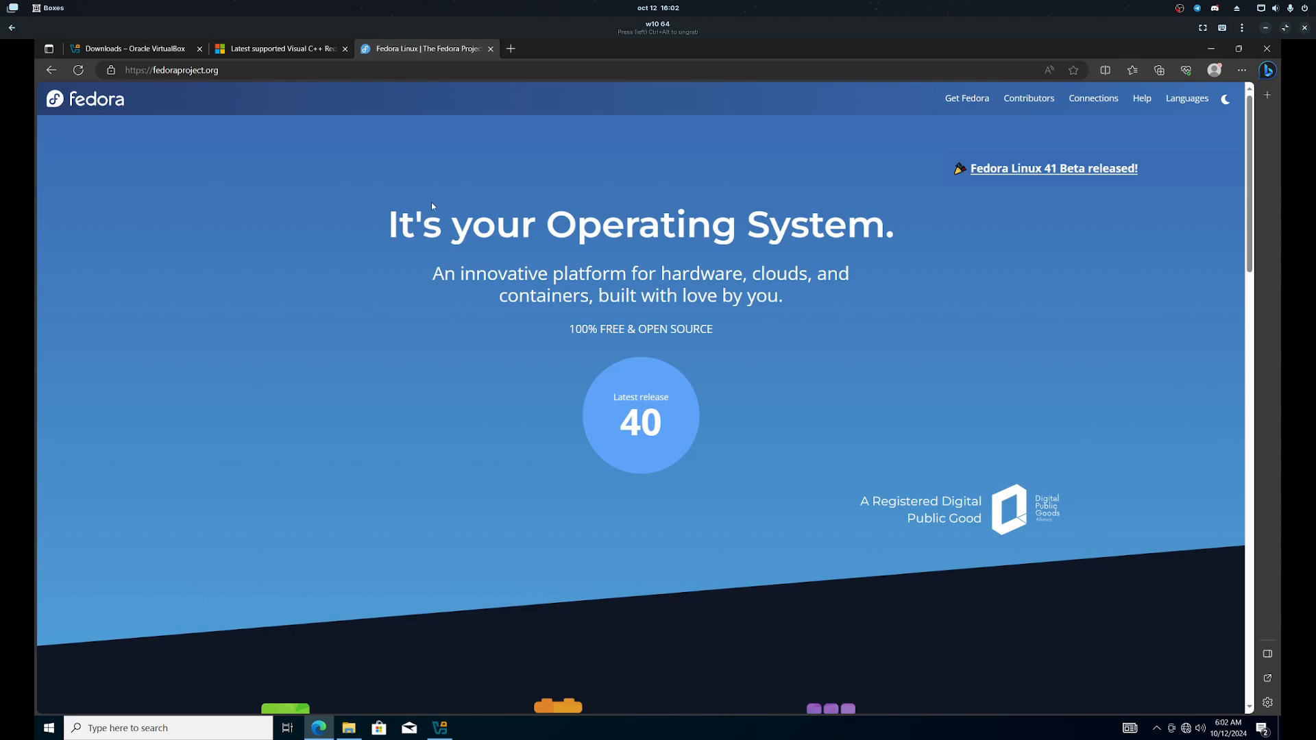
pyautogui.scroll(-7, 447, 259)
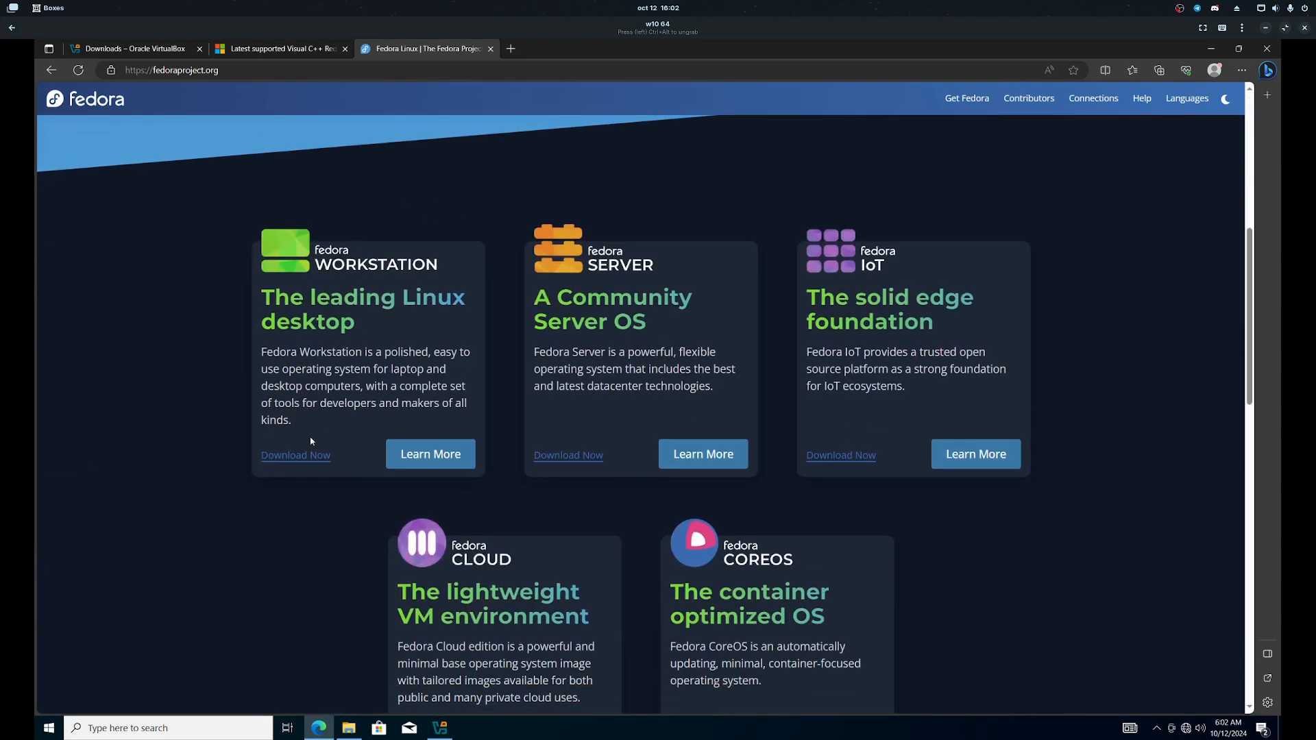
pyautogui.click(306, 461)
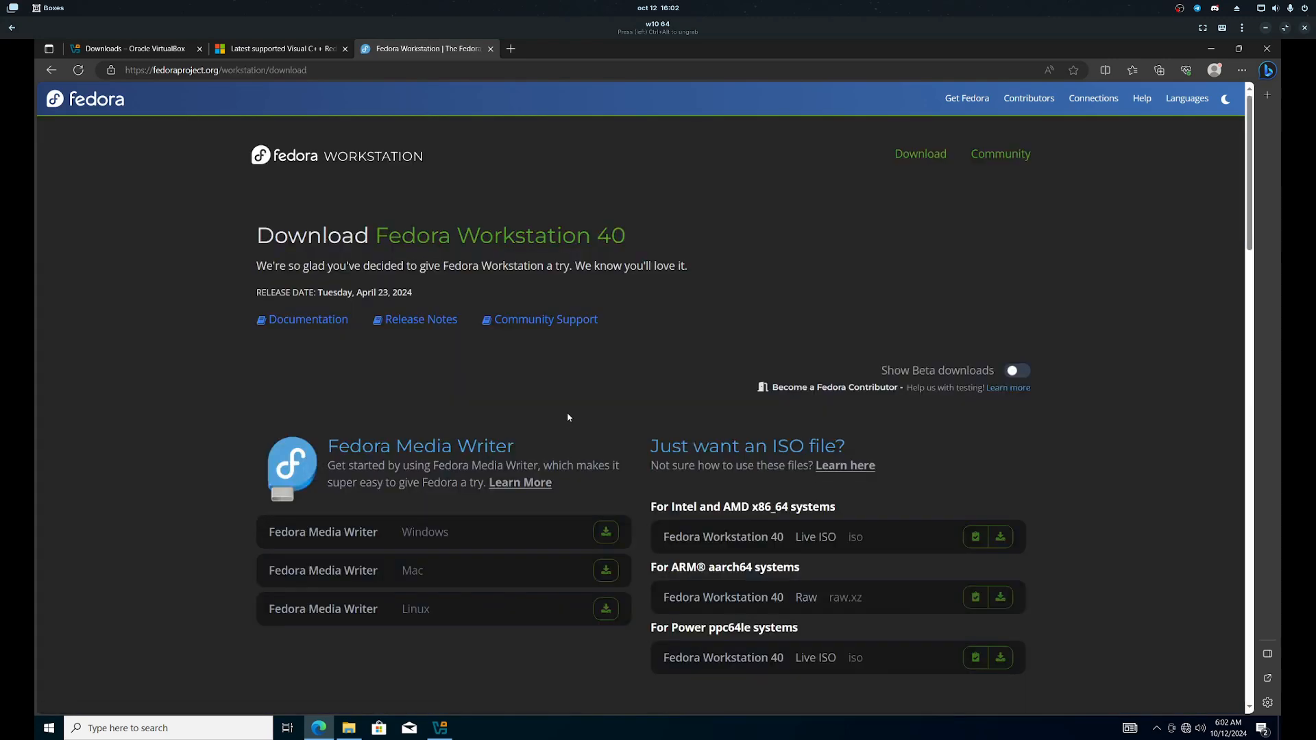
# Review the Fedora Media Writer and ISO file download options for Fedora Workstation 40
pyautogui.scroll(-2, 568, 417)
pyautogui.moveTo(364, 351); pyautogui.dragTo(537, 352)
pyautogui.click(536, 353)
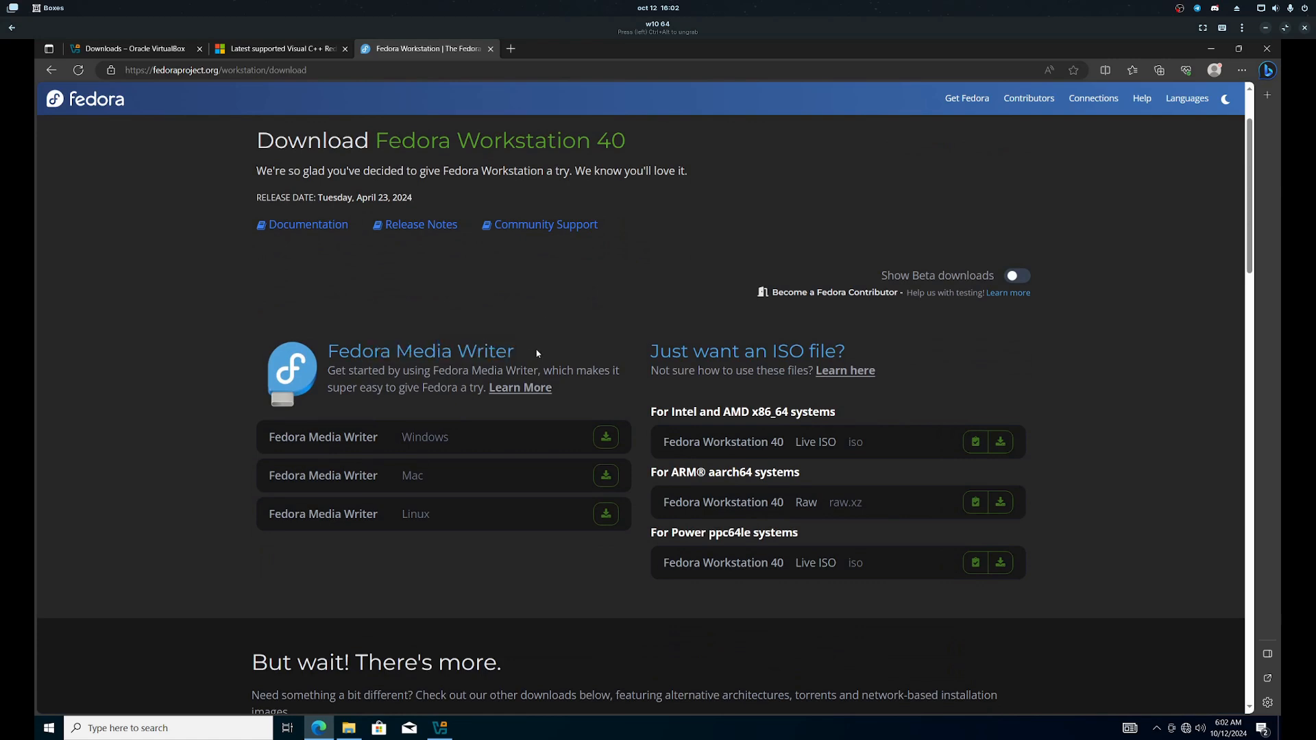
pyautogui.moveTo(672, 351); pyautogui.dragTo(822, 352)
pyautogui.click(904, 359)
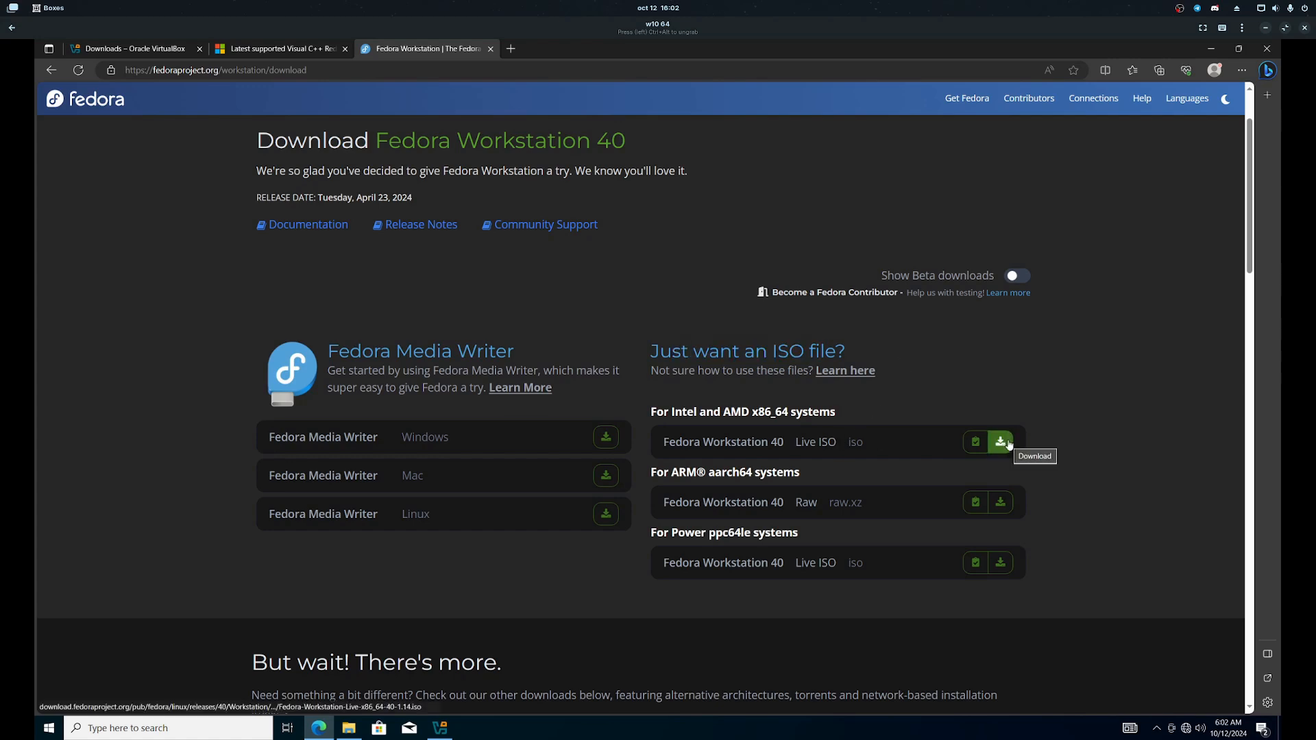
# Show file name extensions in the Downloads folder, widen its name column and close the window
pyautogui.hotkey('alt', 'Tab')
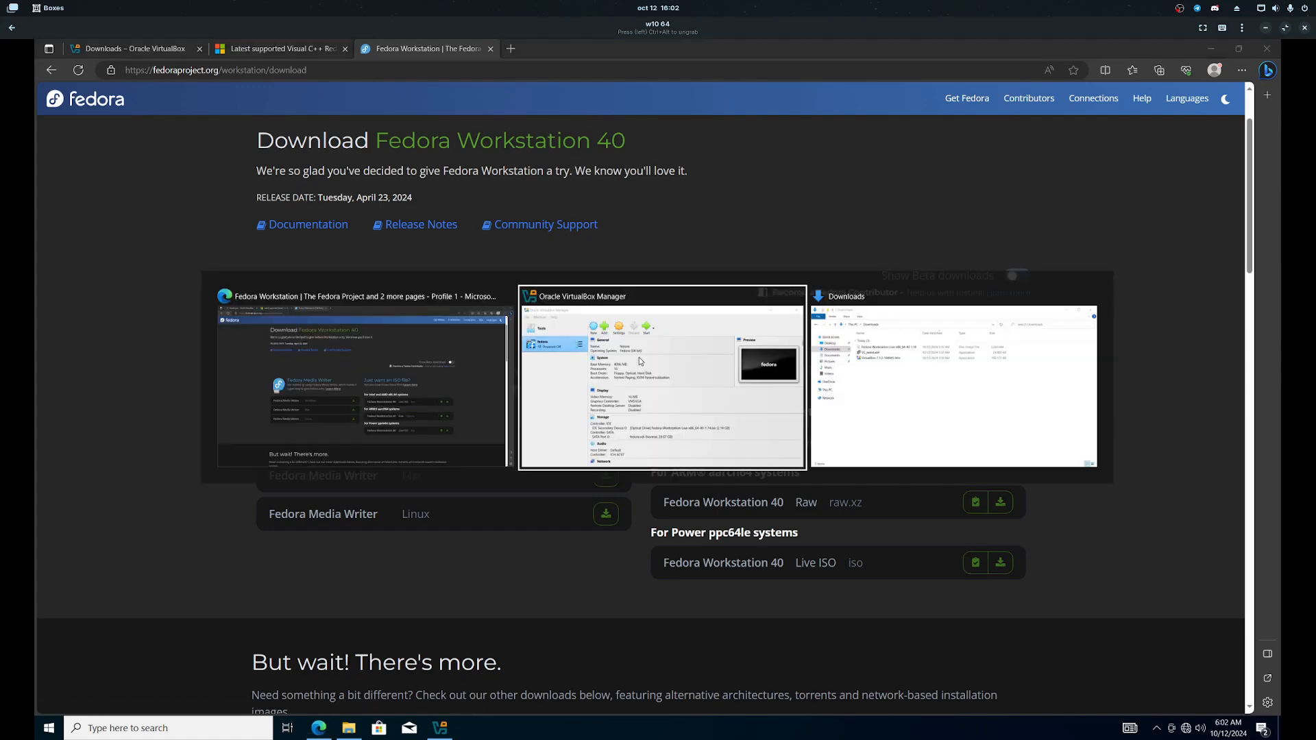
pyautogui.hotkey('alt', 'Tab')
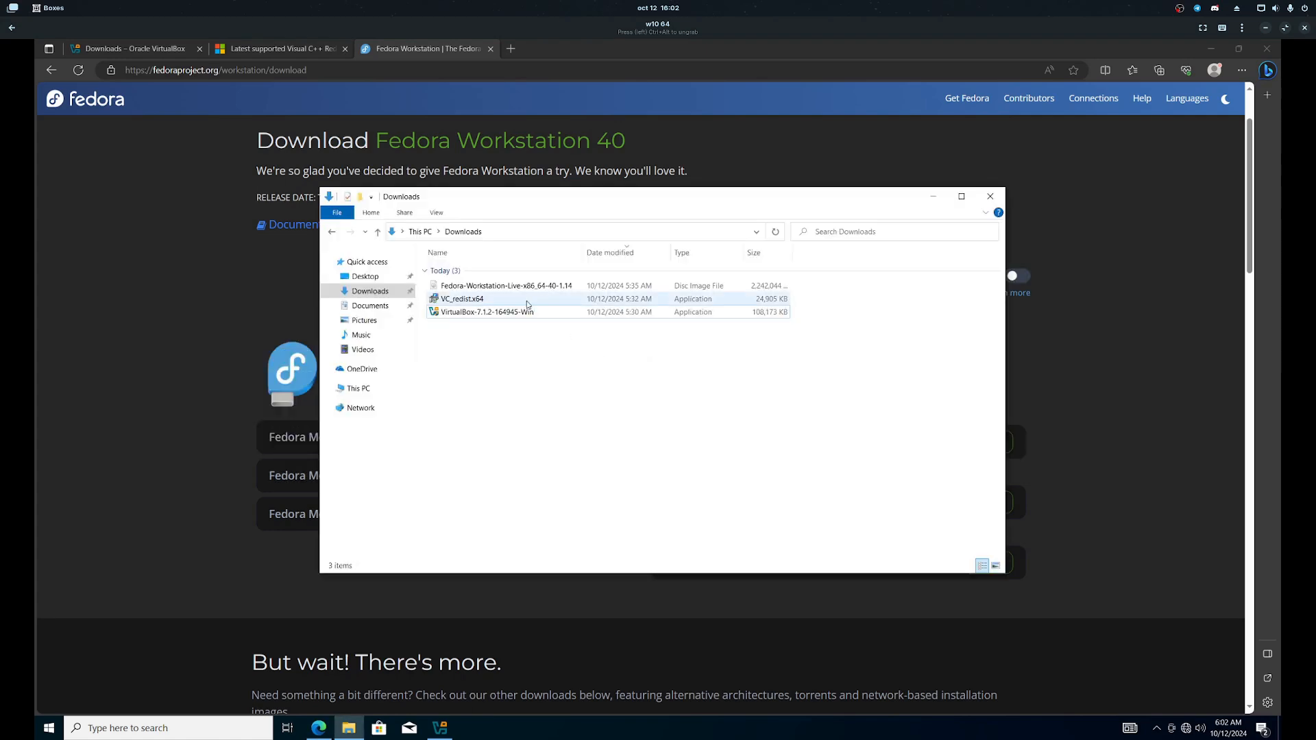
pyautogui.click(562, 285)
pyautogui.moveTo(584, 258); pyautogui.dragTo(601, 259)
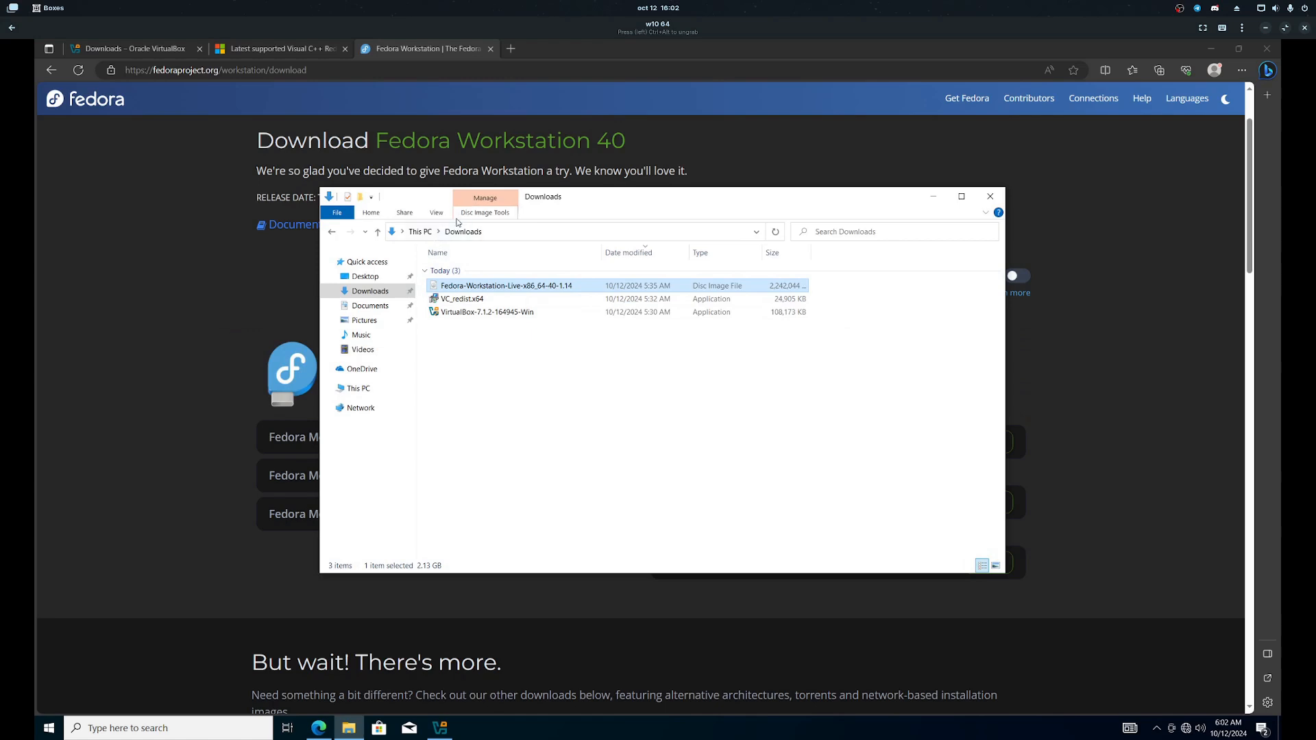
pyautogui.click(436, 212)
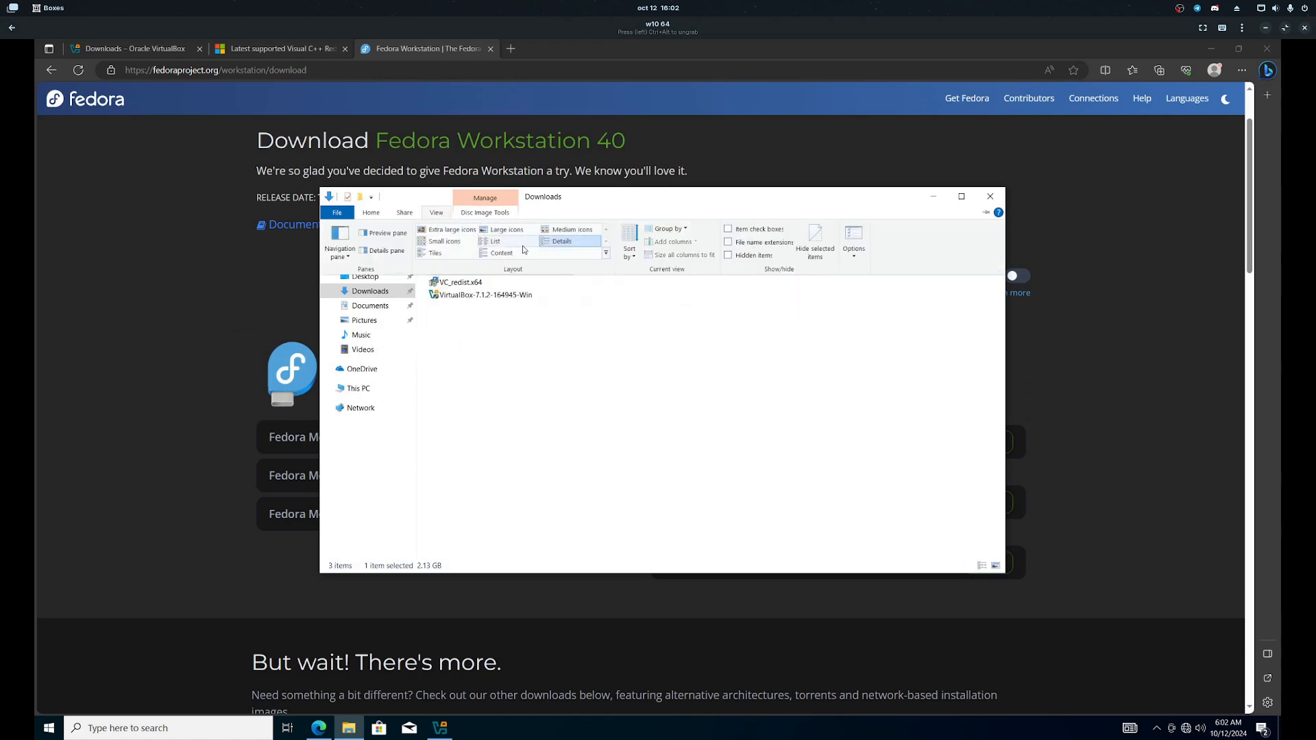
pyautogui.click(758, 243)
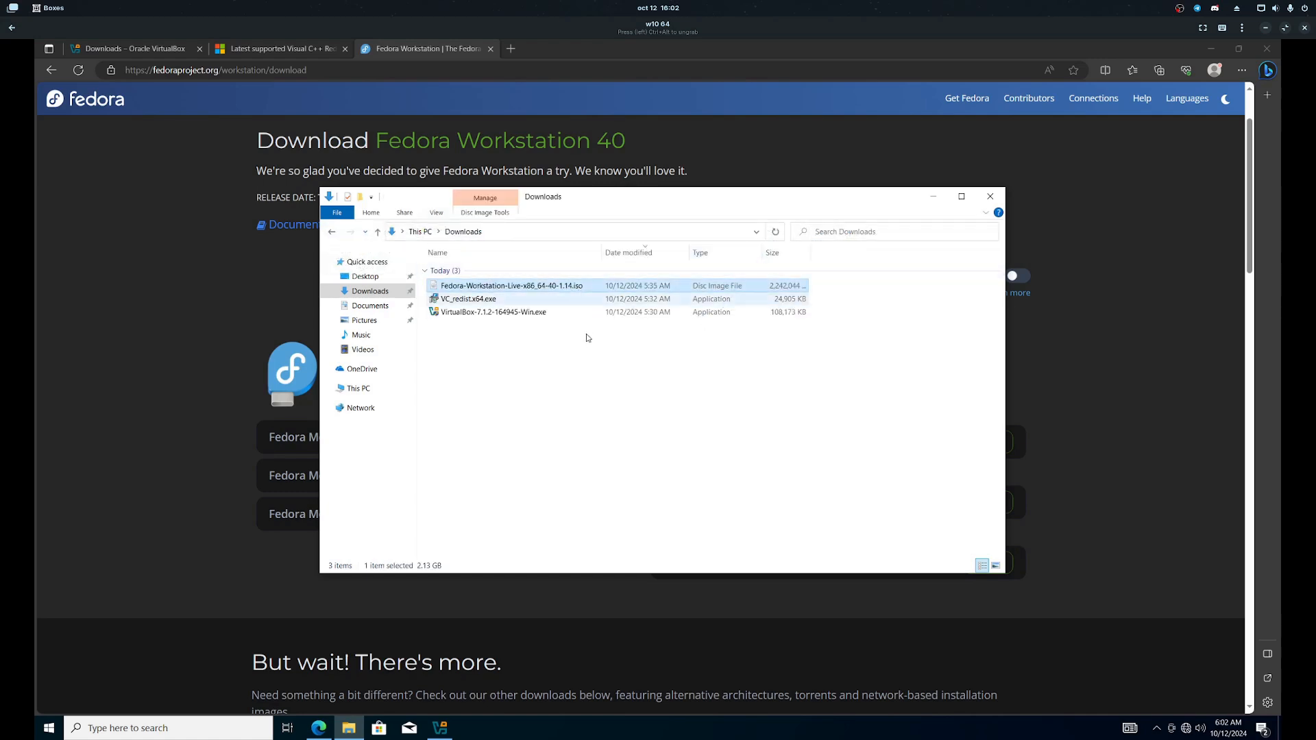
pyautogui.click(595, 370)
pyautogui.click(997, 196)
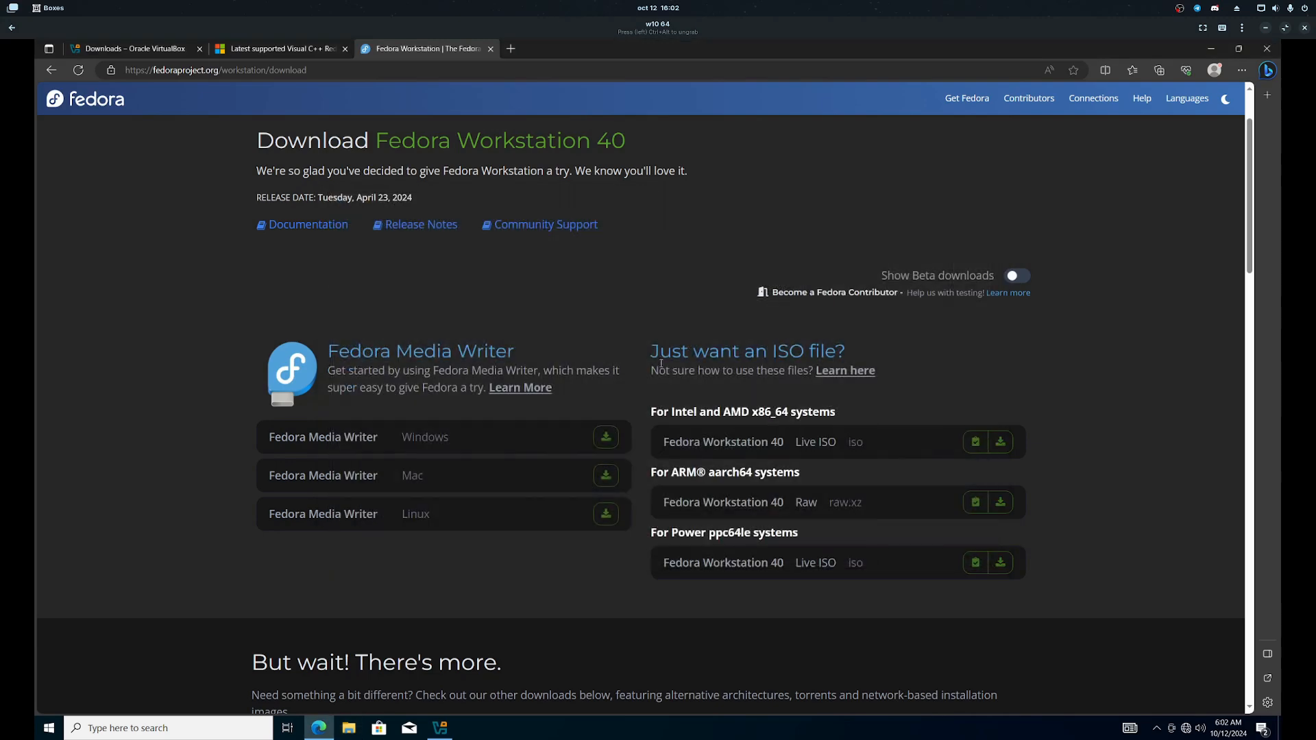
# Switch to Oracle VirtualBox Manager
pyautogui.press('super')
pyautogui.click(628, 275)
pyautogui.hotkey('alt', 'Tab')
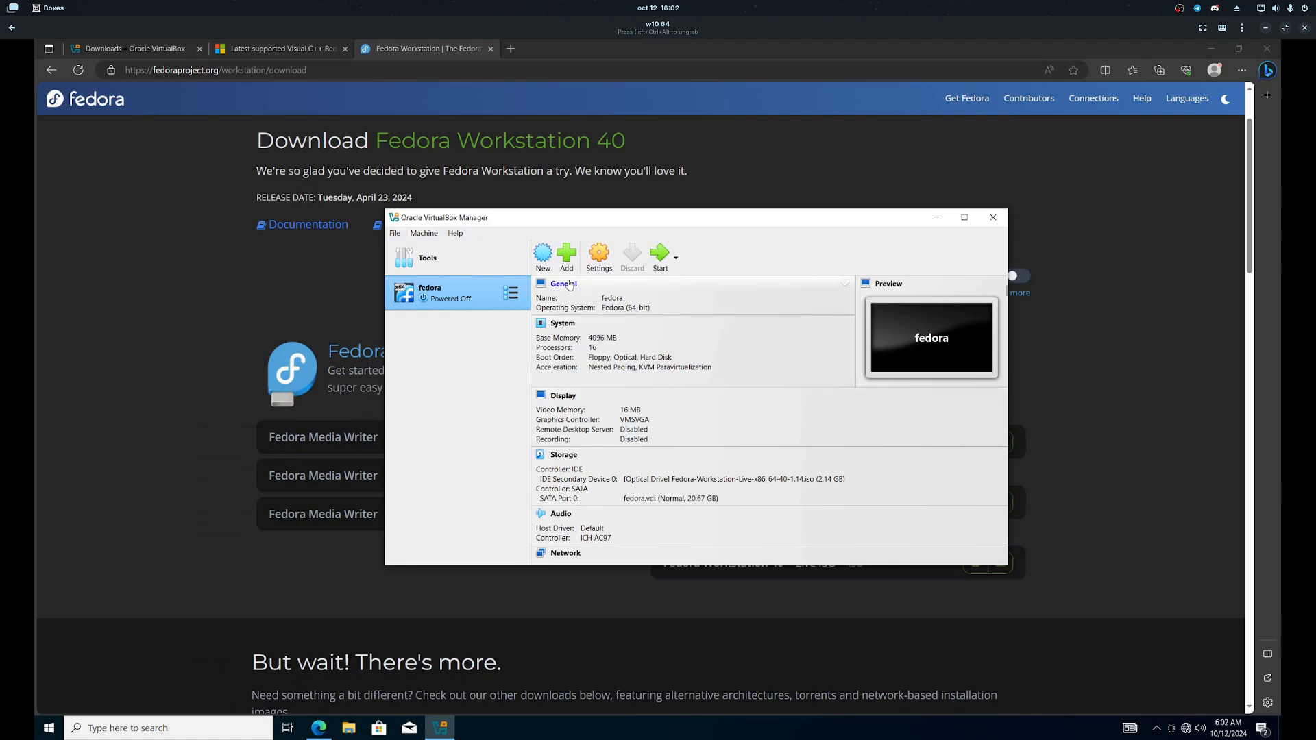
pyautogui.click(566, 257)
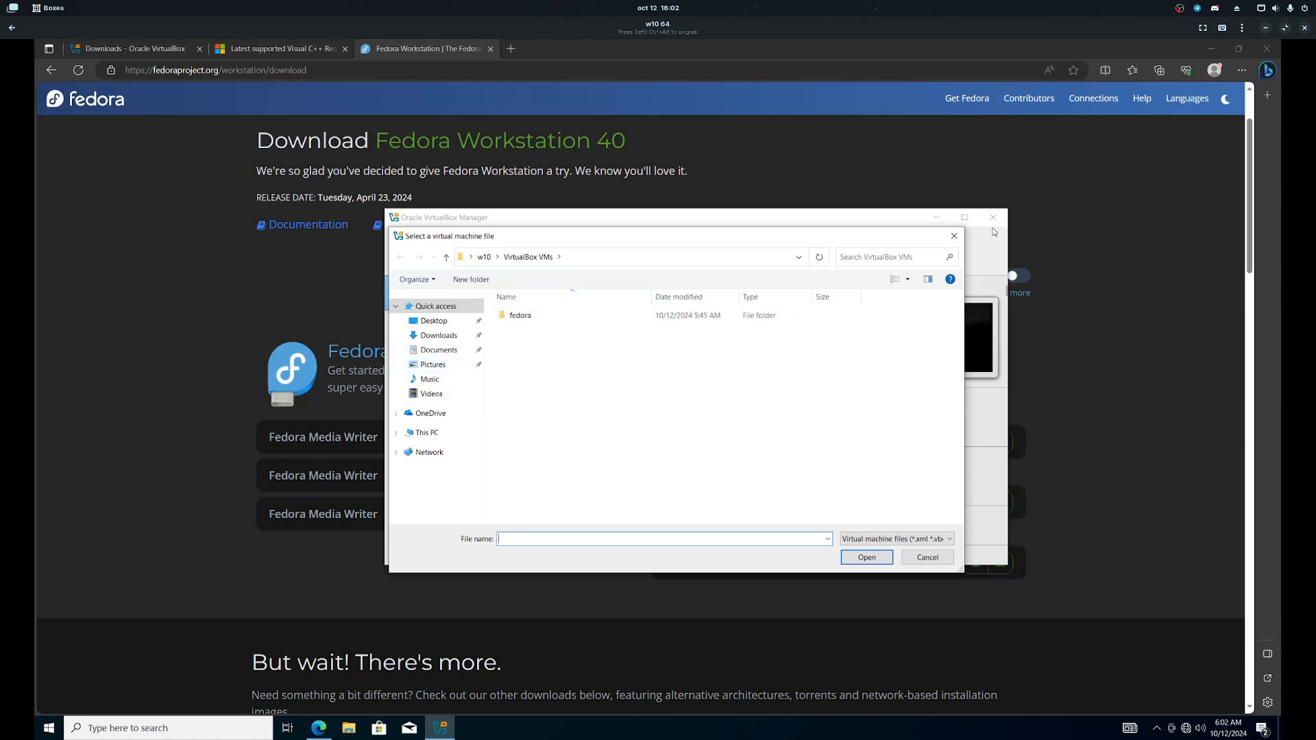
pyautogui.click(954, 235)
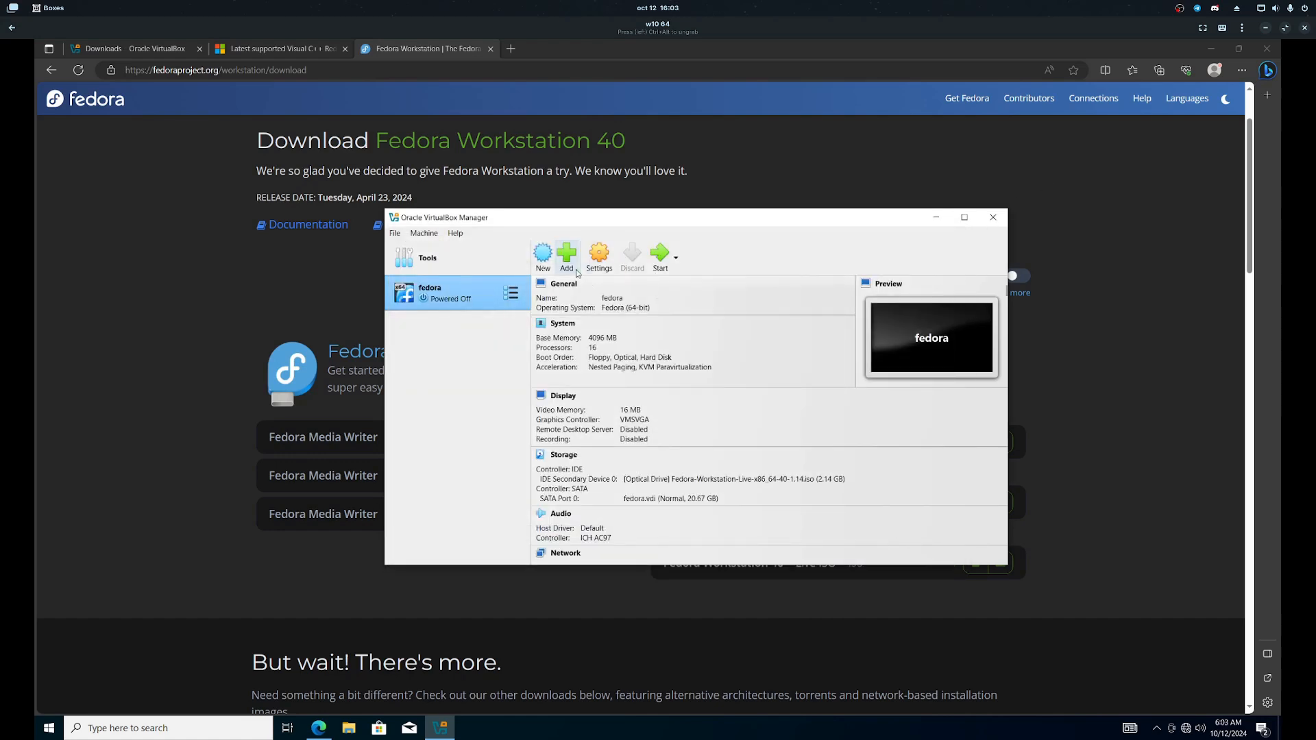
# Start creating a new virtual machine and name it "Fedora test linux"
pyautogui.click(543, 258)
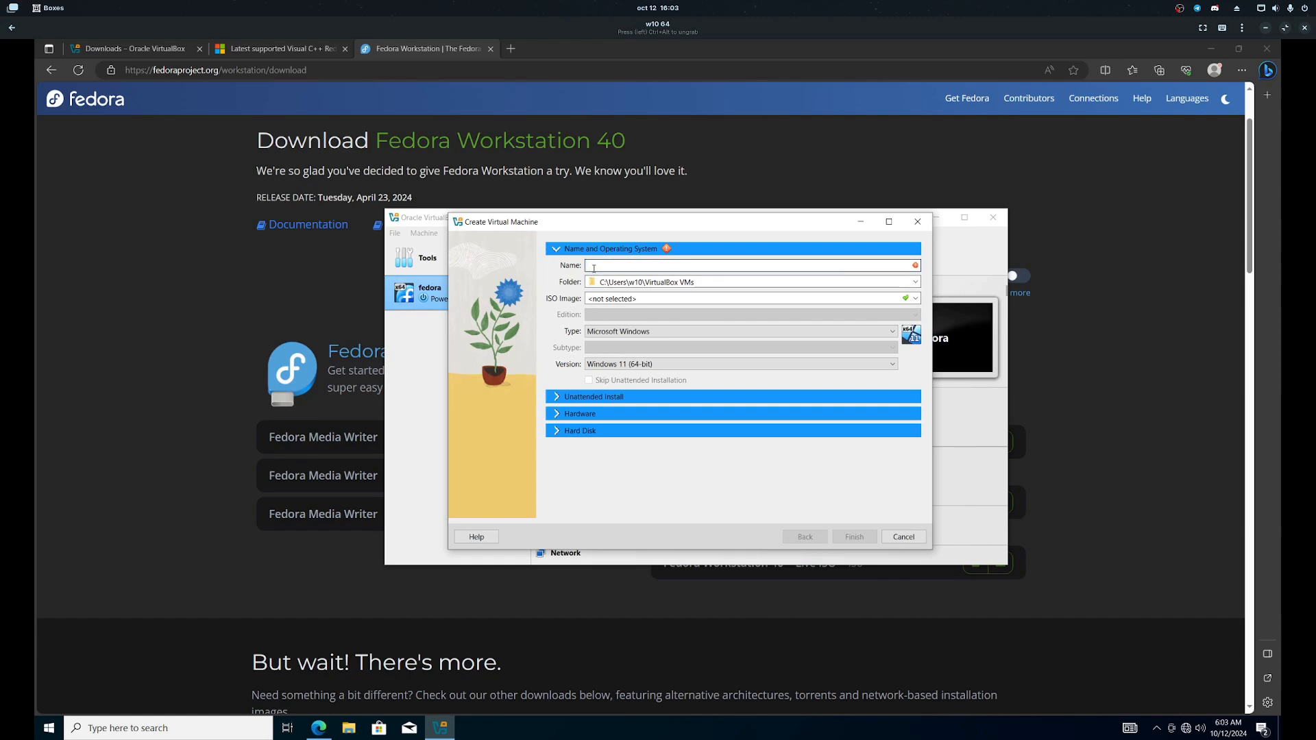
pyautogui.write('Fedora ')
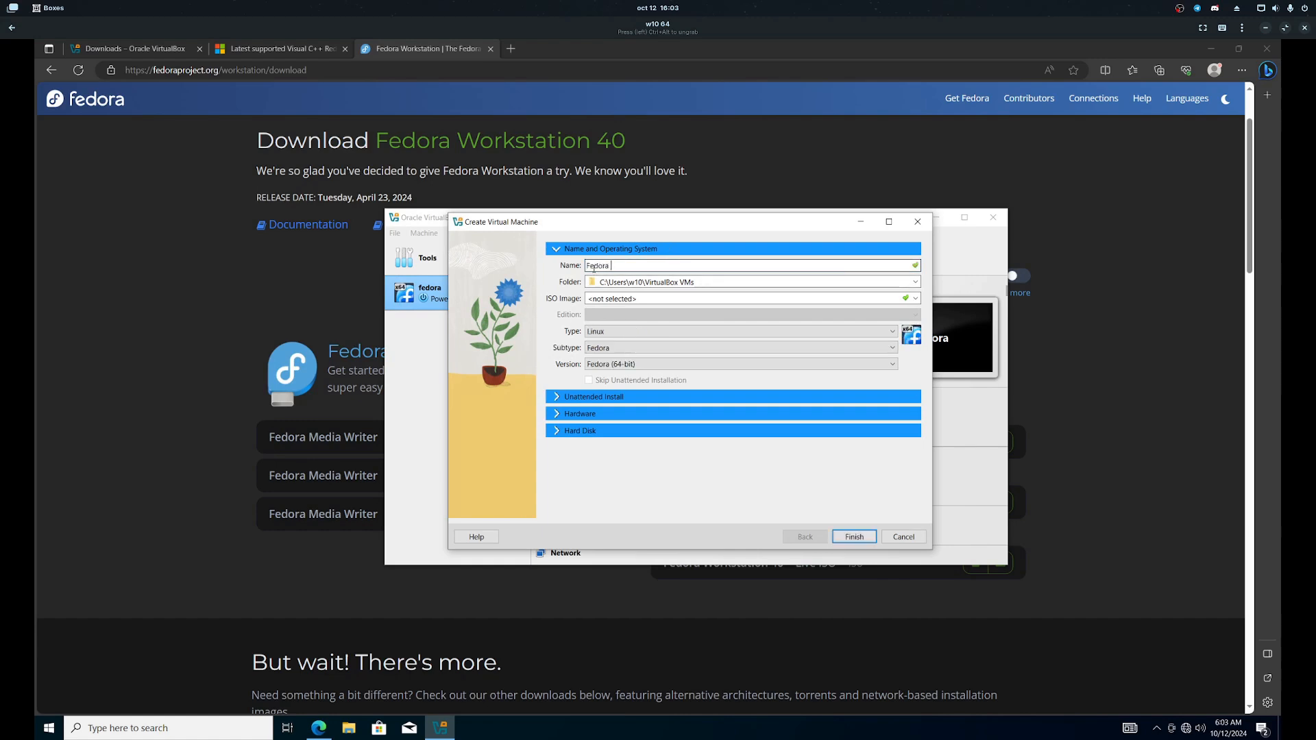
pyautogui.write('test linux')
# Attach Fedora-Workstation-Live-x86_64-40-1.14.iso from the Downloads folder as the ISO image and finish creating the virtual machine
pyautogui.click(707, 283)
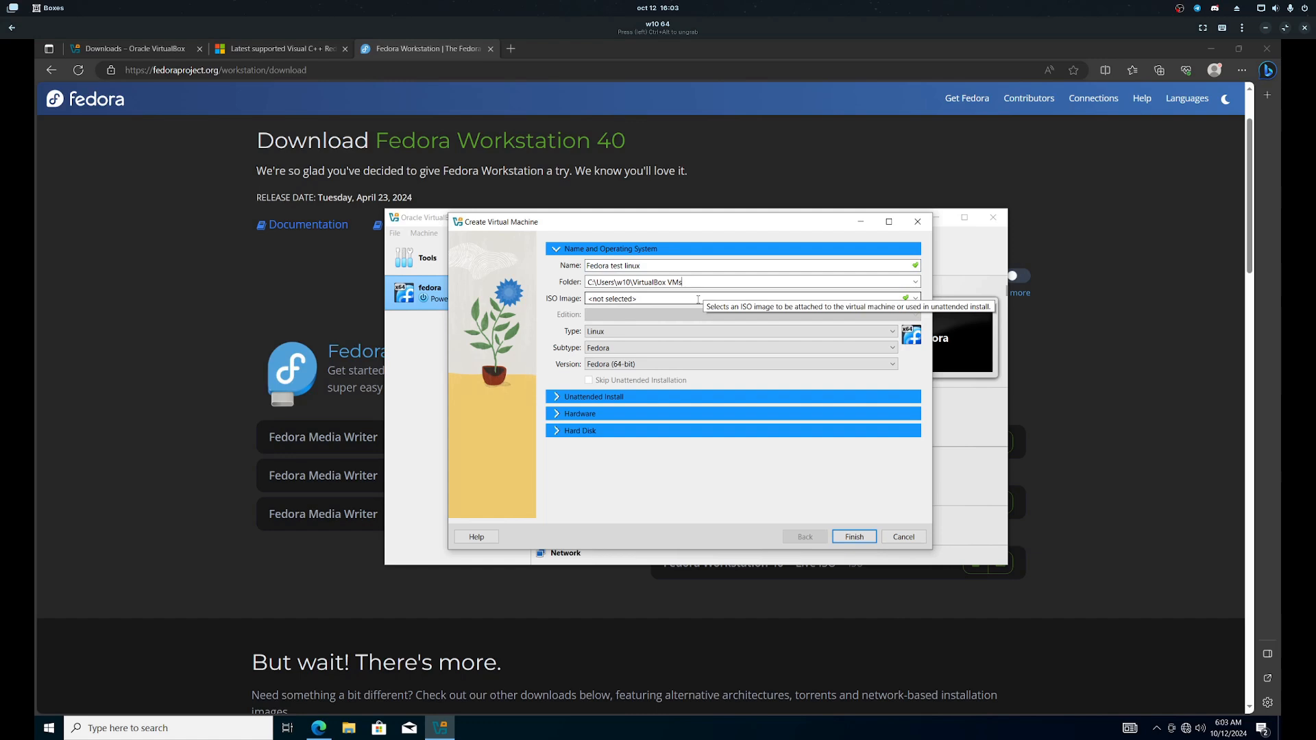
pyautogui.click(699, 300)
pyautogui.click(916, 299)
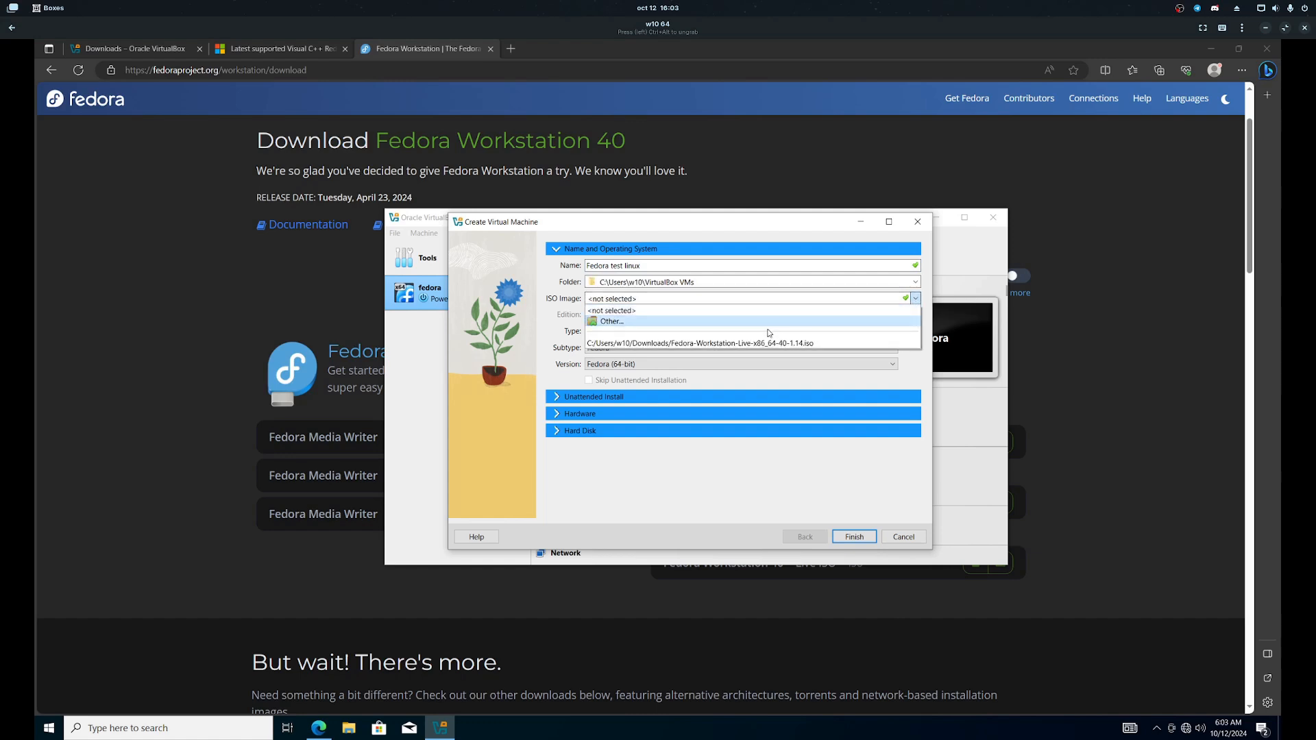
pyautogui.click(767, 321)
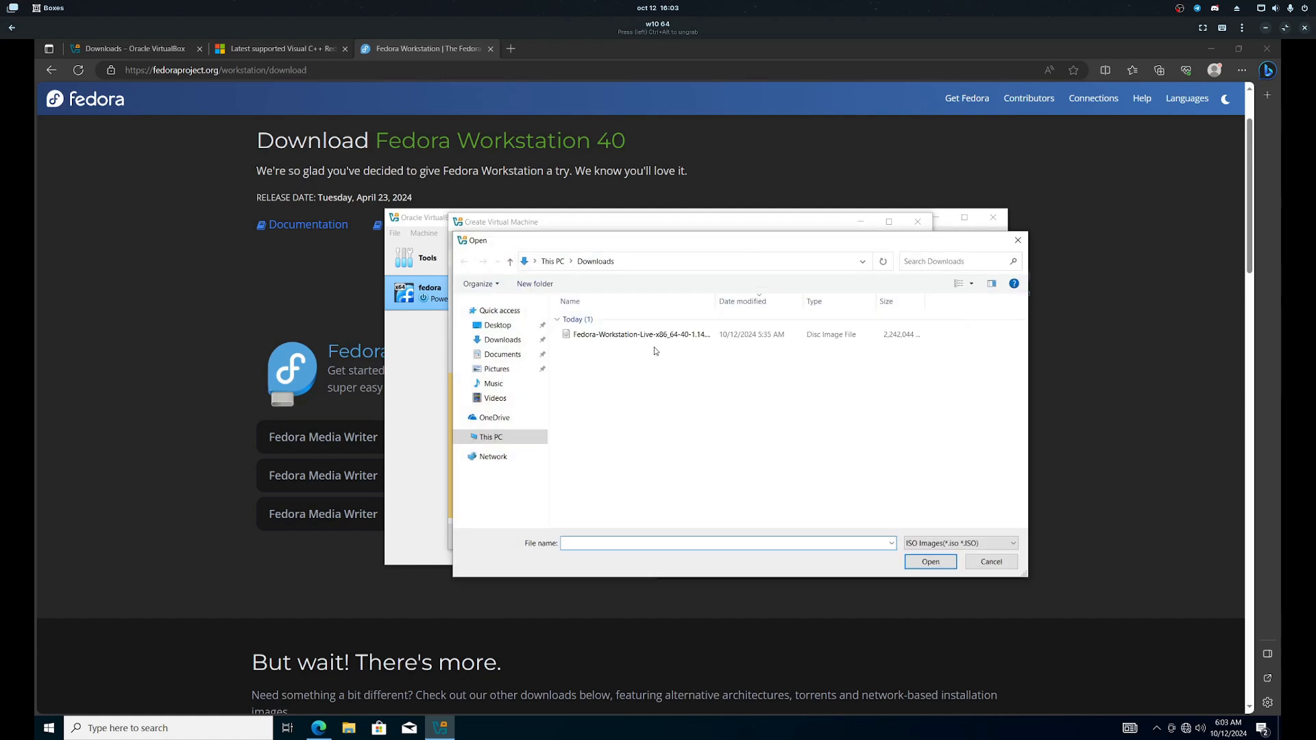
pyautogui.click(501, 354)
pyautogui.click(502, 340)
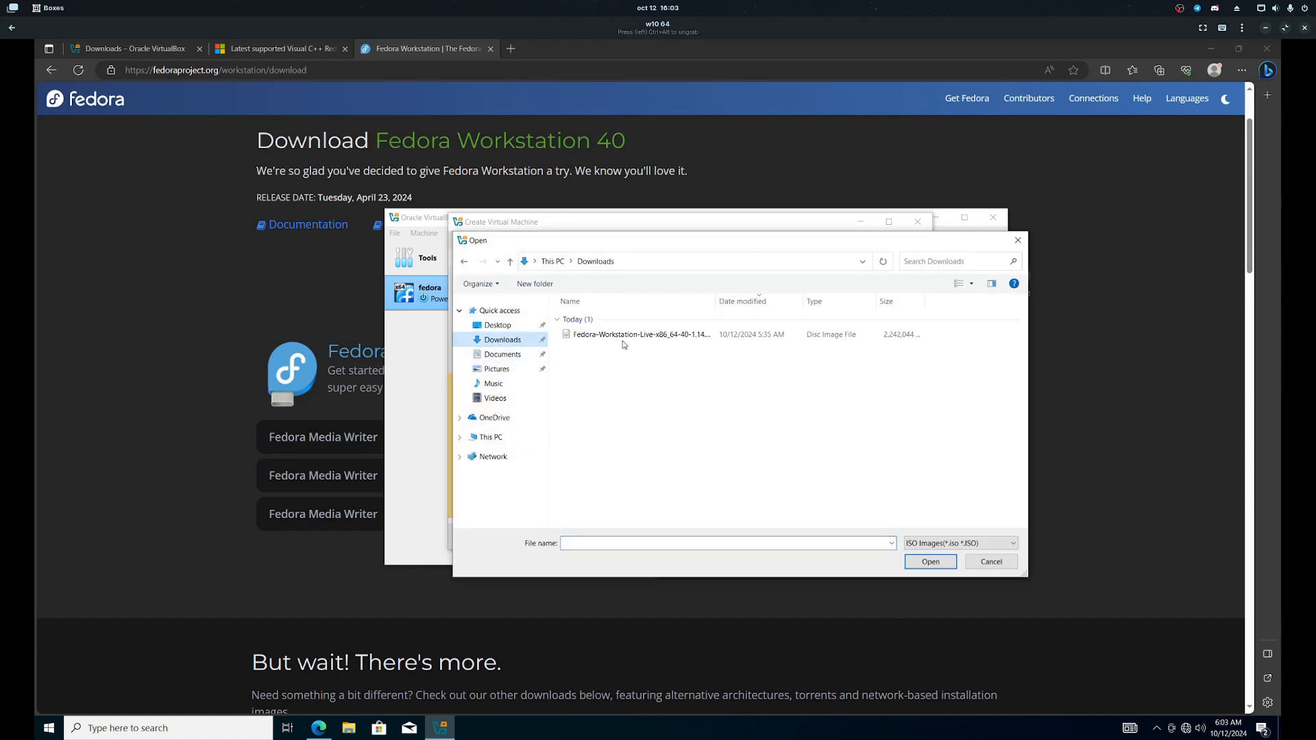
pyautogui.click(621, 336)
pyautogui.moveTo(716, 306); pyautogui.dragTo(767, 307)
pyautogui.click(918, 563)
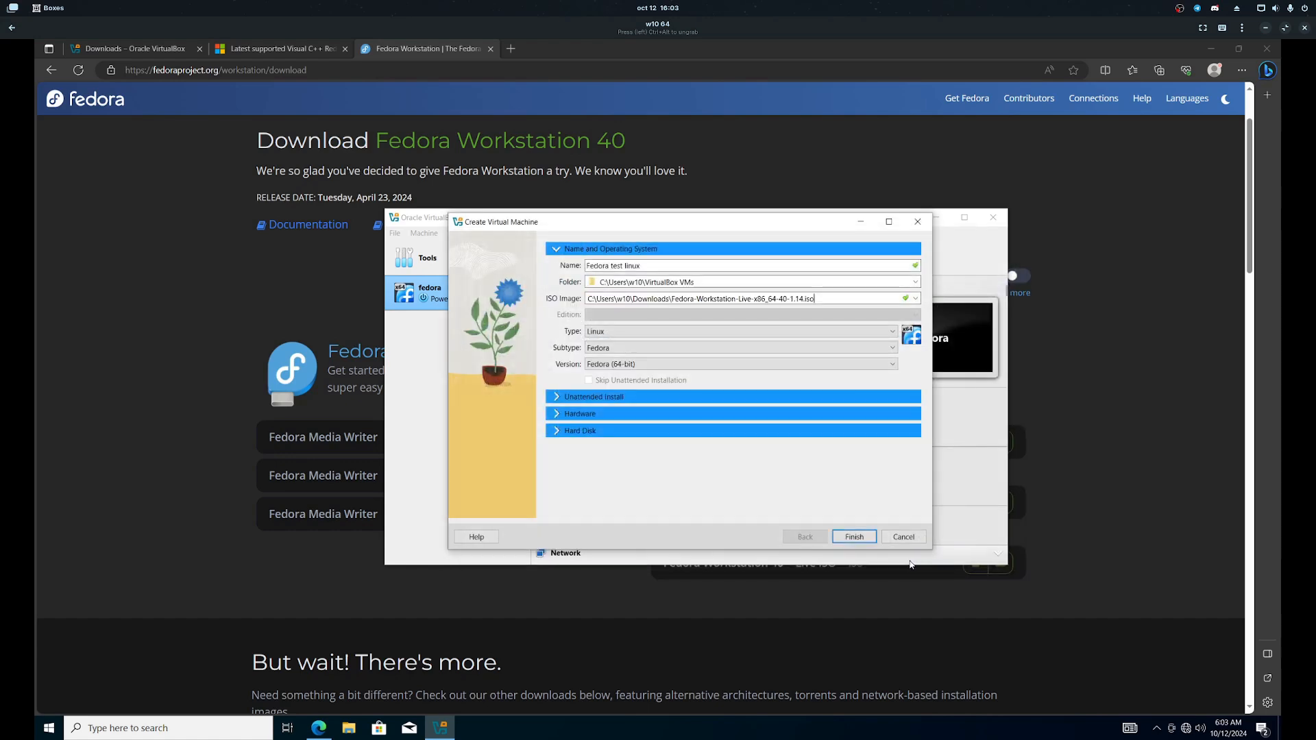
pyautogui.click(854, 537)
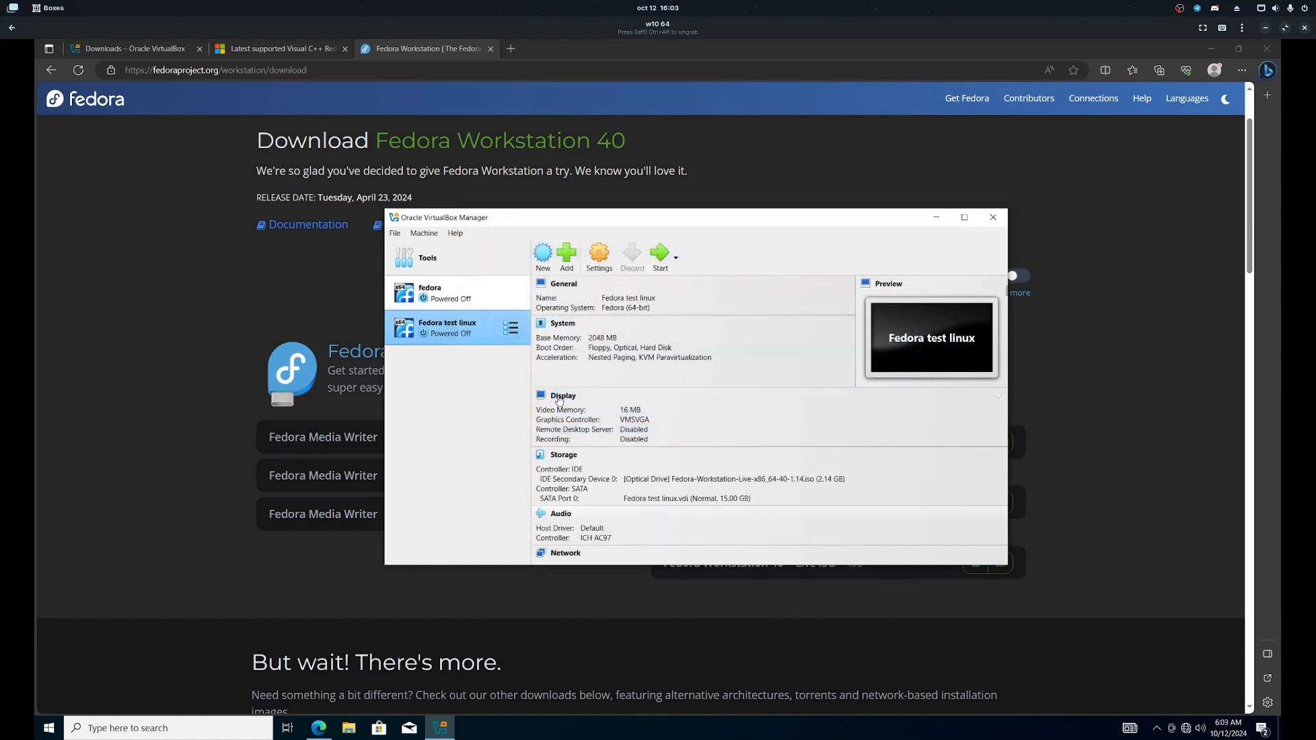
# Open the settings of the Fedora test linux machine, enlarge the settings window and set the base memory to 8192 MB
pyautogui.rightClick(498, 340)
pyautogui.click(521, 351)
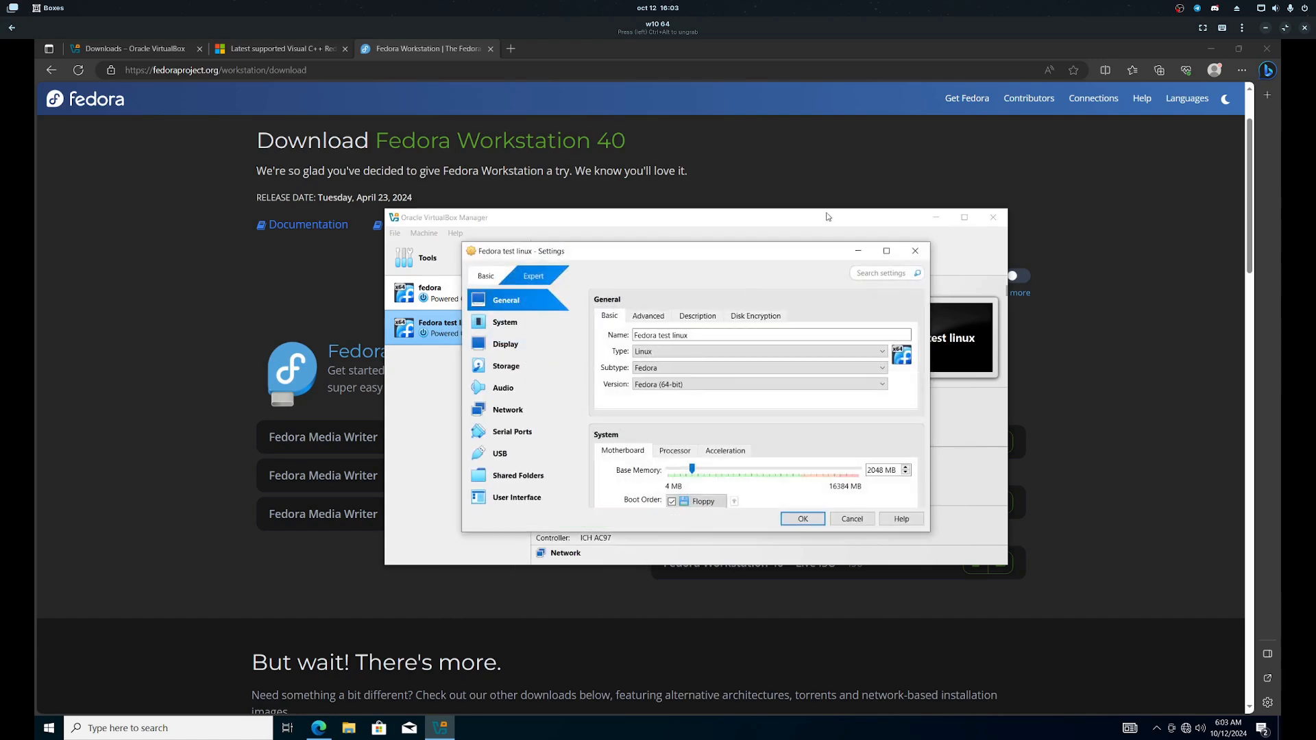
pyautogui.moveTo(808, 250); pyautogui.dragTo(801, 213)
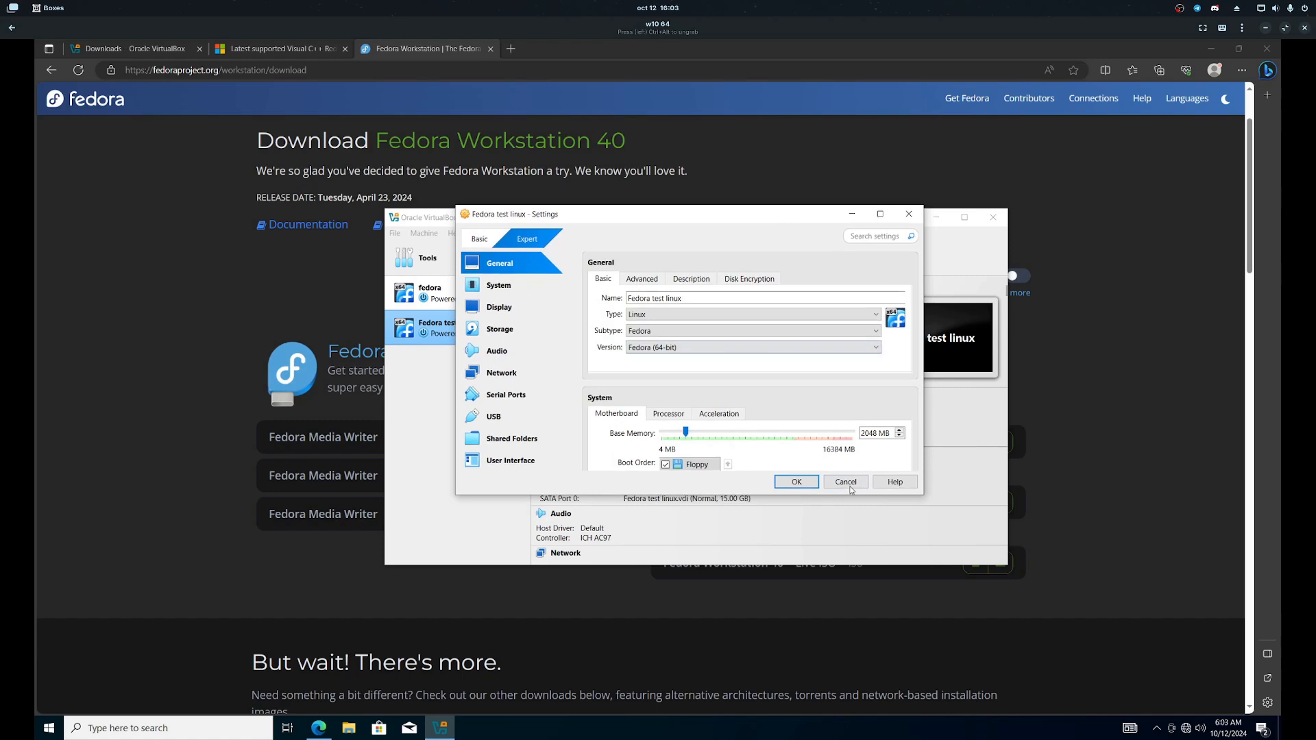
pyautogui.moveTo(920, 496); pyautogui.dragTo(924, 553)
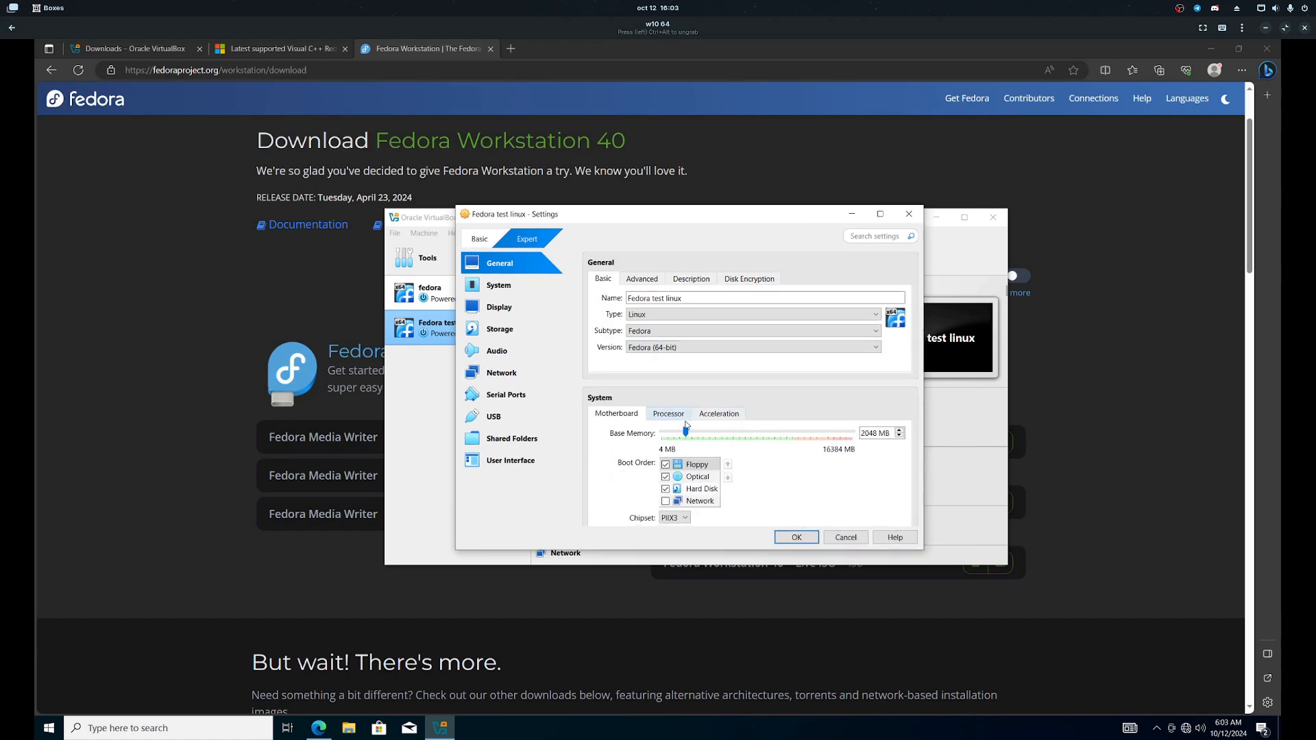
pyautogui.moveTo(686, 433); pyautogui.dragTo(710, 434)
pyautogui.moveTo(710, 434); pyautogui.dragTo(757, 439)
# Assign 16 processors to the virtual machine and save its settings
pyautogui.click(669, 414)
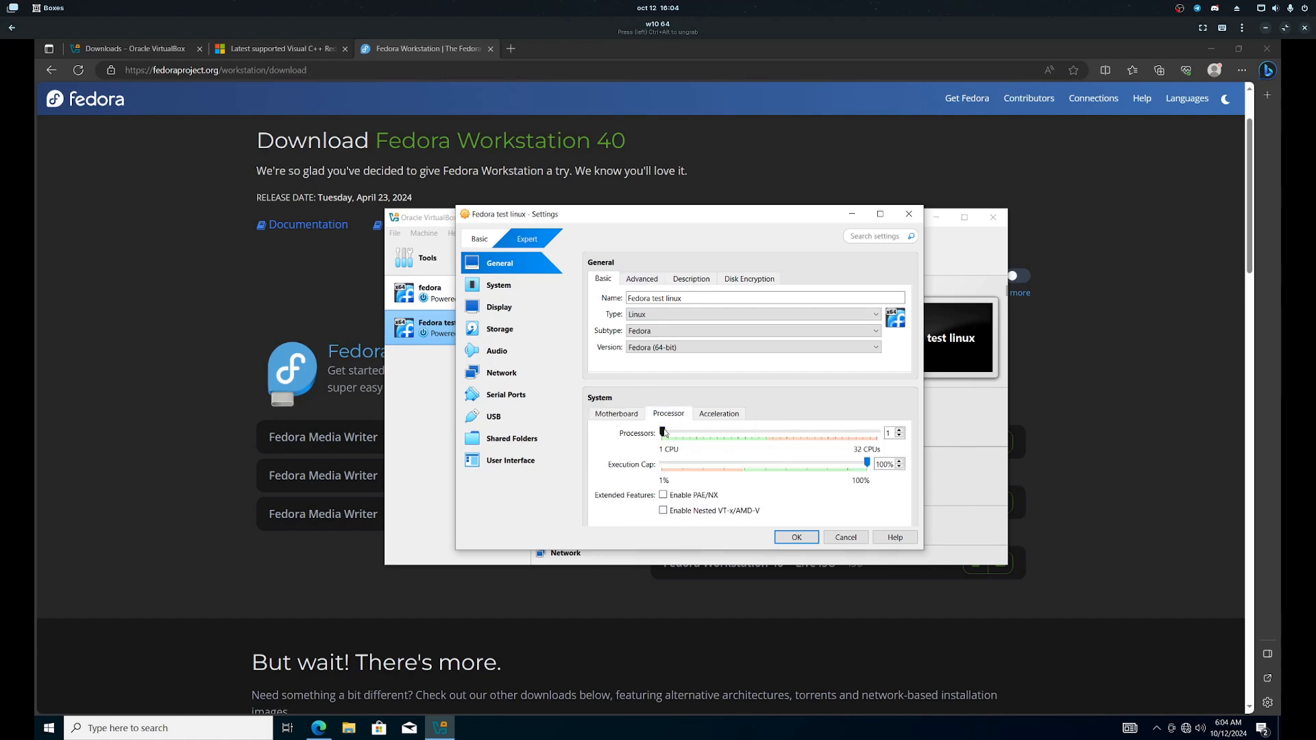
pyautogui.moveTo(663, 436); pyautogui.dragTo(766, 438)
pyautogui.click(797, 538)
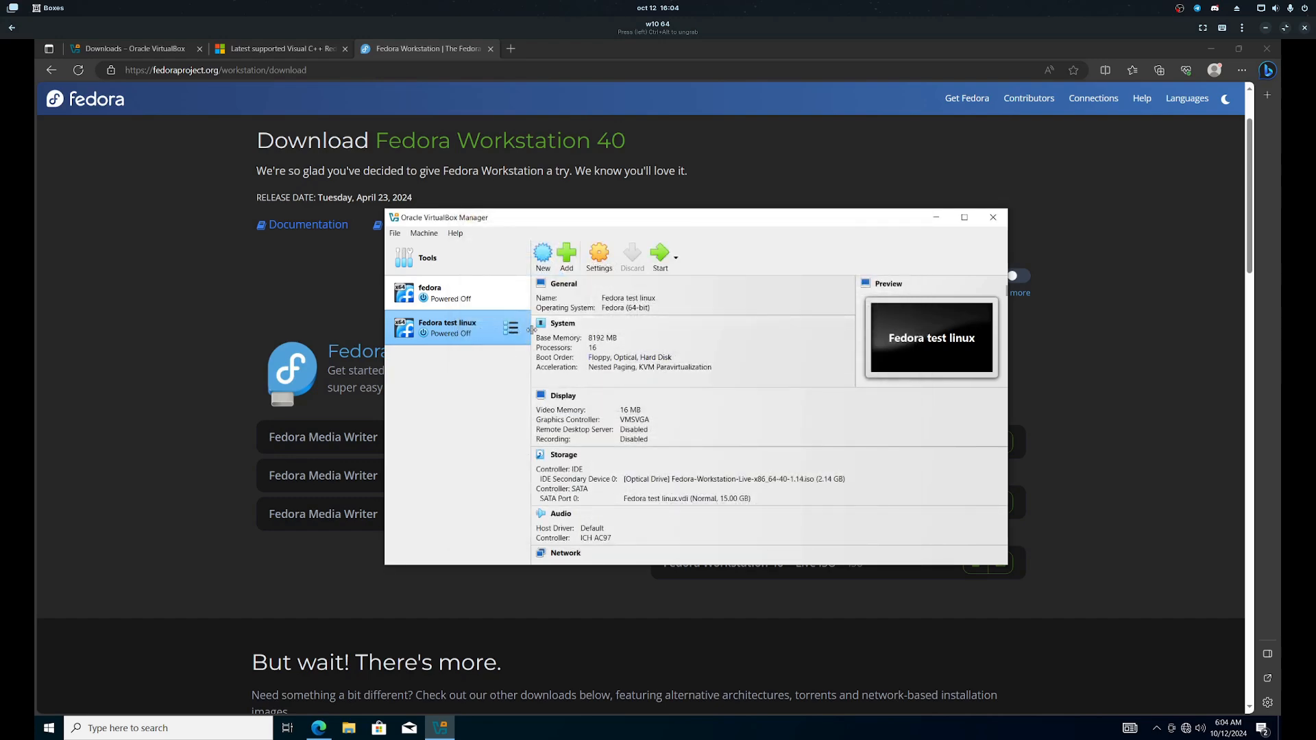
# Start the Fedora test linux machine and boot it with "Test this media & start Fedora-Workstation-Live 40"
pyautogui.click(660, 260)
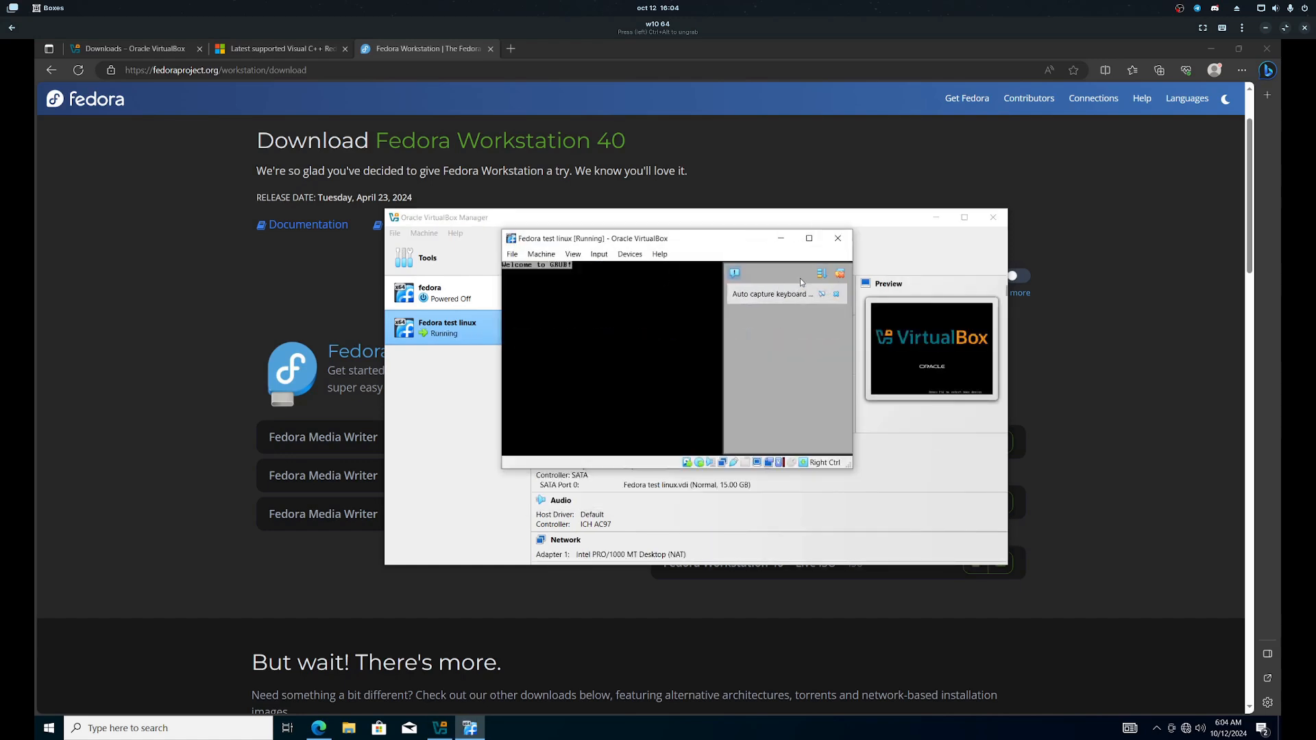
pyautogui.click(839, 275)
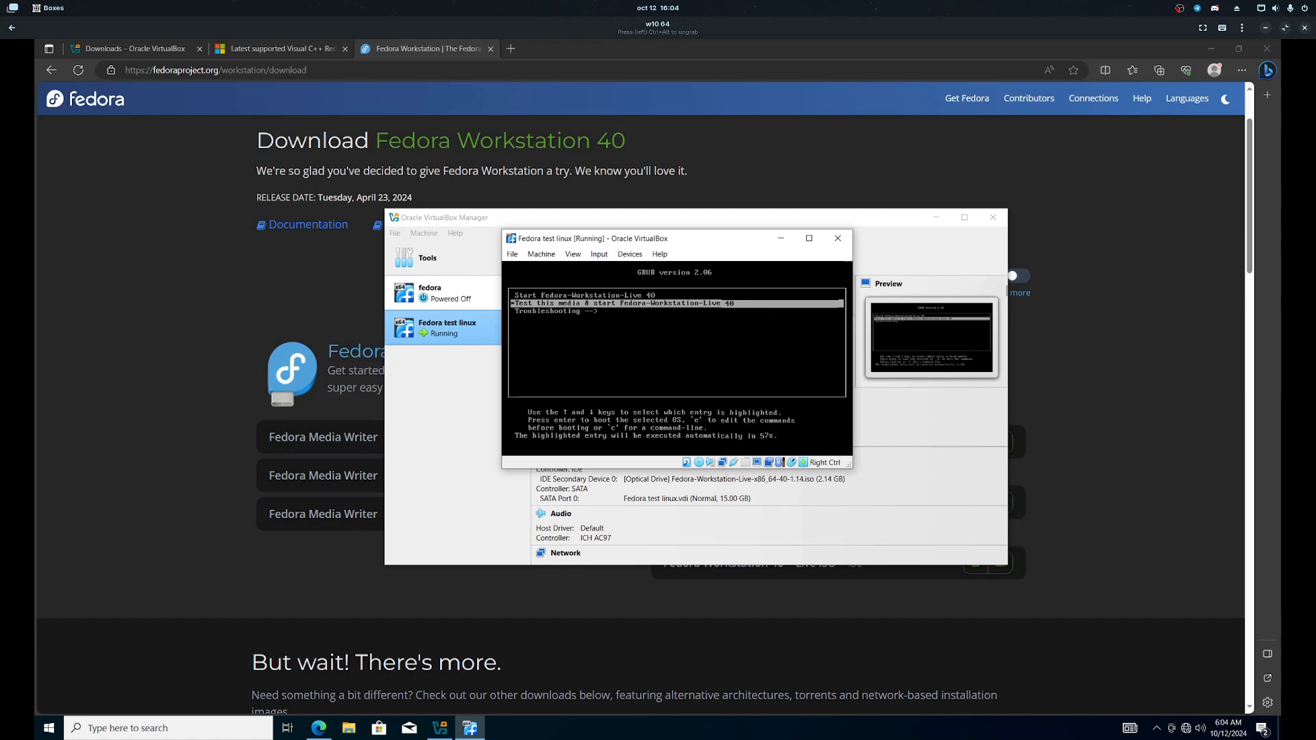
pyautogui.press('Down')
pyautogui.press('Up')
pyautogui.press('Up')
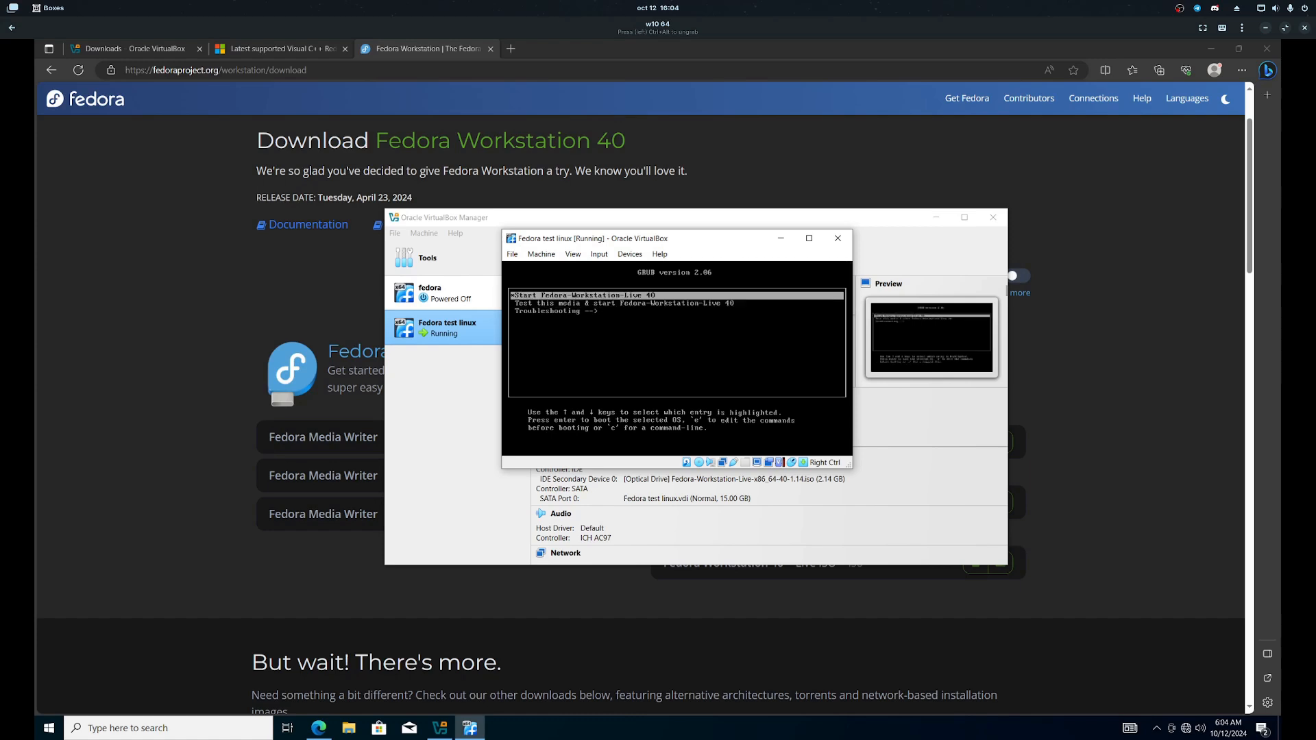
pyautogui.press('Down')
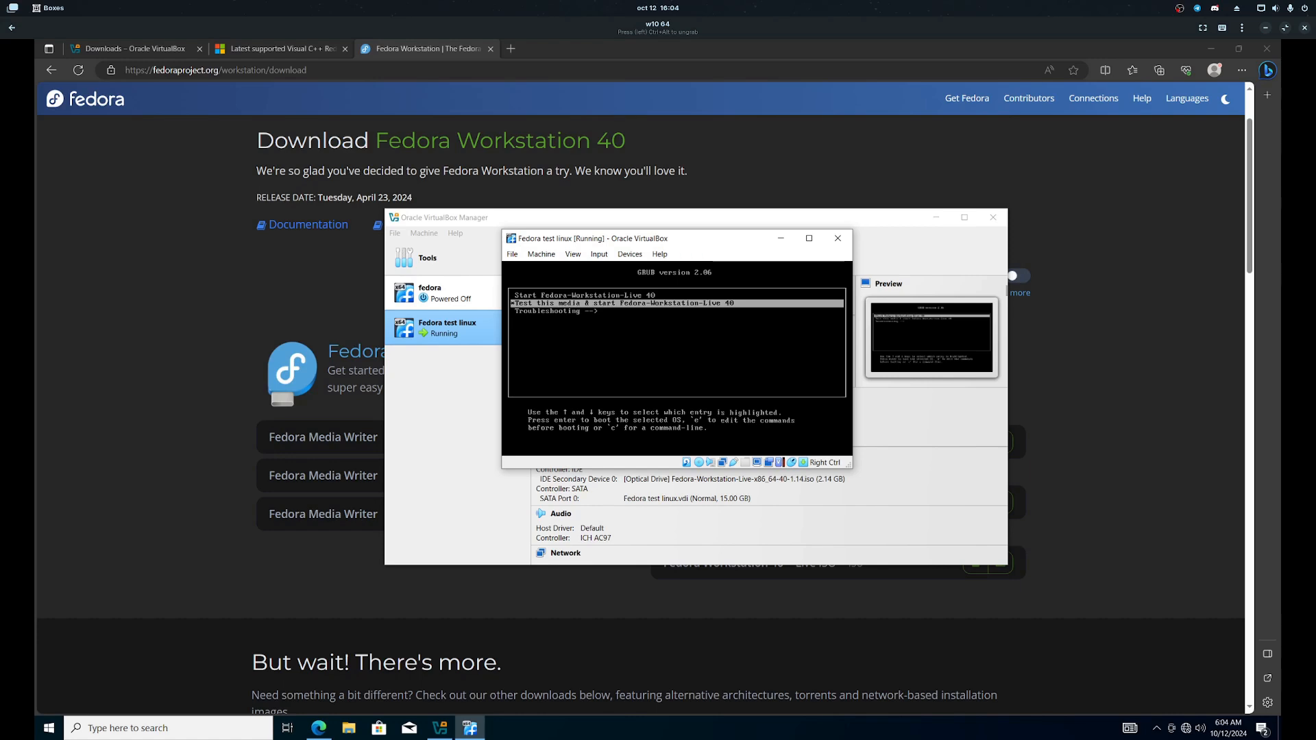
pyautogui.press('Down')
pyautogui.press('Up')
pyautogui.press('Up')
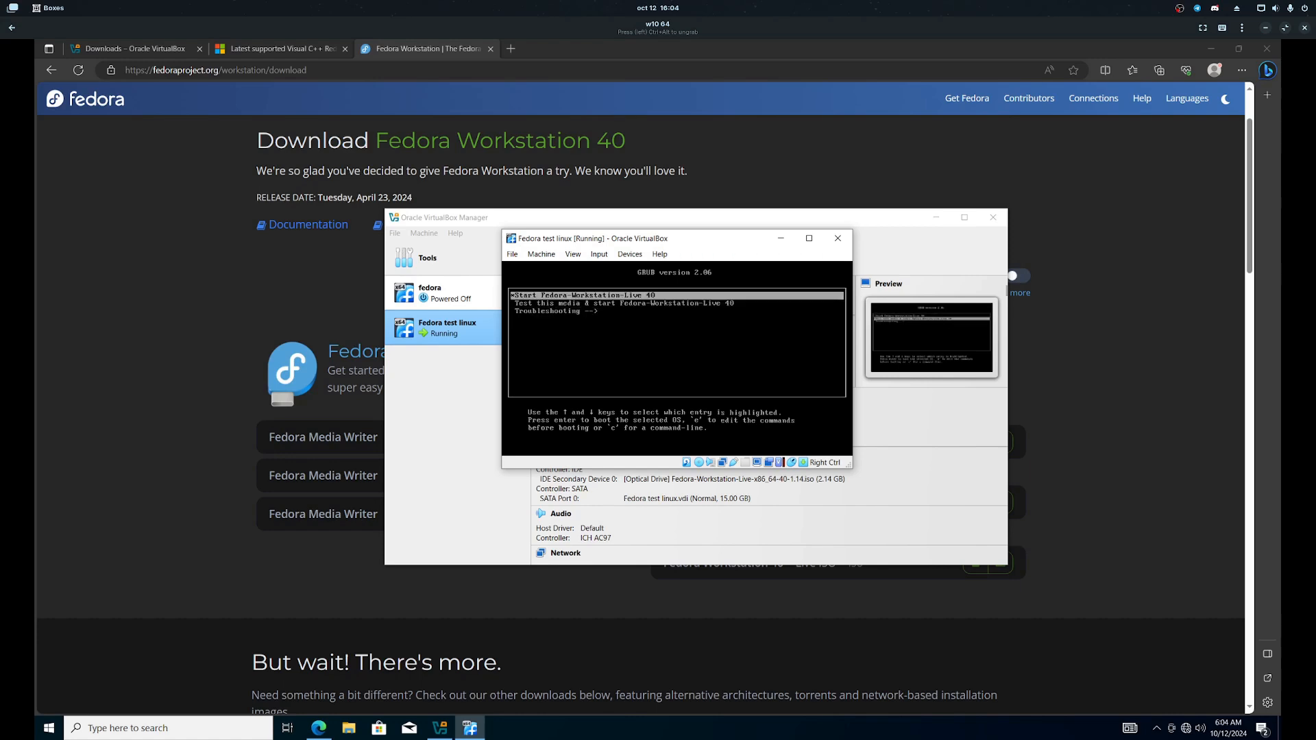
pyautogui.press('Down')
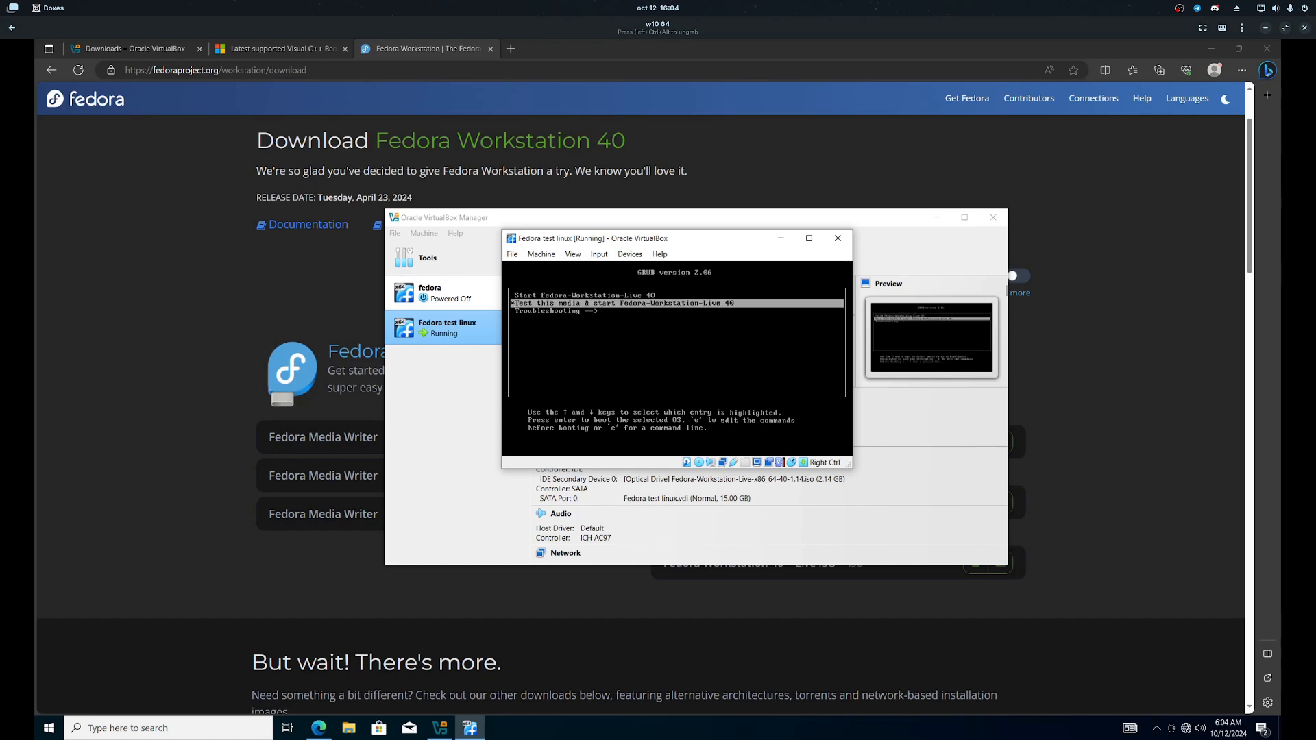
pyautogui.press('Return')
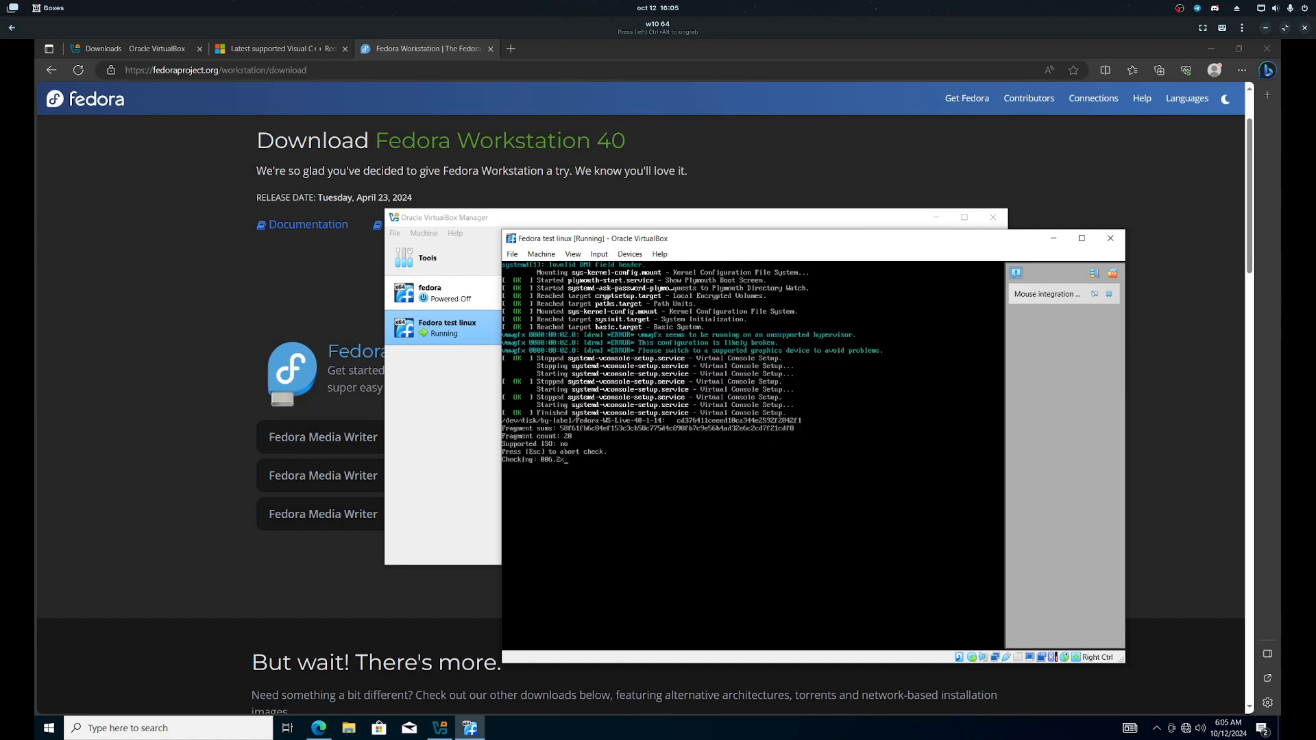
# Dismiss the mouse integration notification, then enlarge and reposition the running virtual machine's window
pyautogui.click(1110, 296)
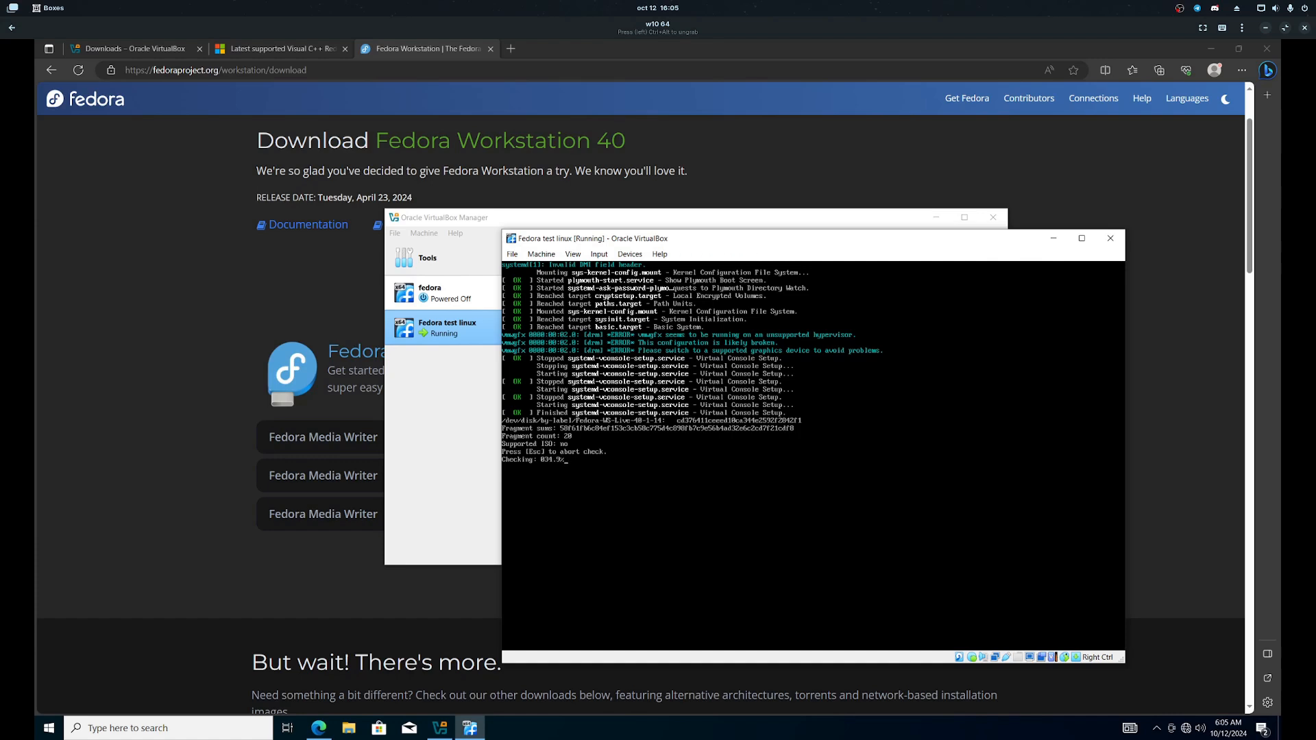
pyautogui.hotkey('ctrl', 'alt')
pyautogui.click(822, 256)
pyautogui.moveTo(902, 238); pyautogui.dragTo(873, 190)
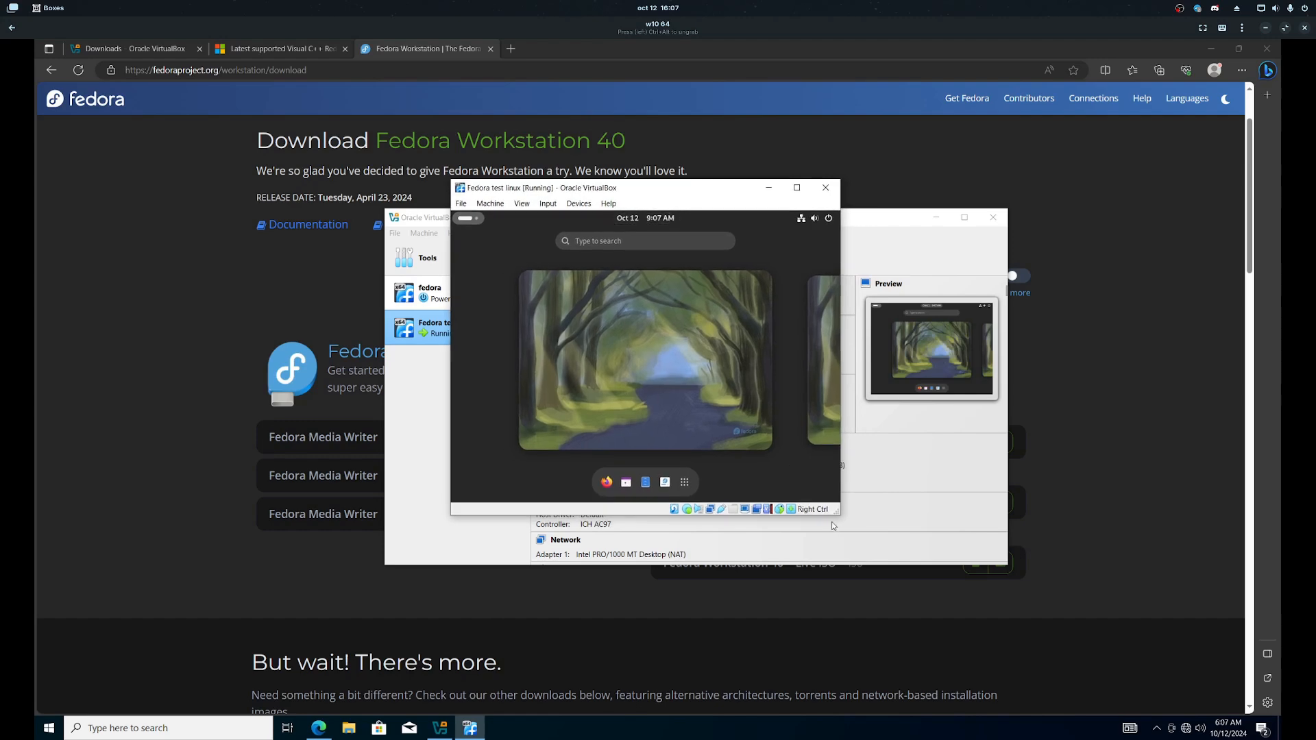
pyautogui.moveTo(838, 512); pyautogui.dragTo(1126, 670)
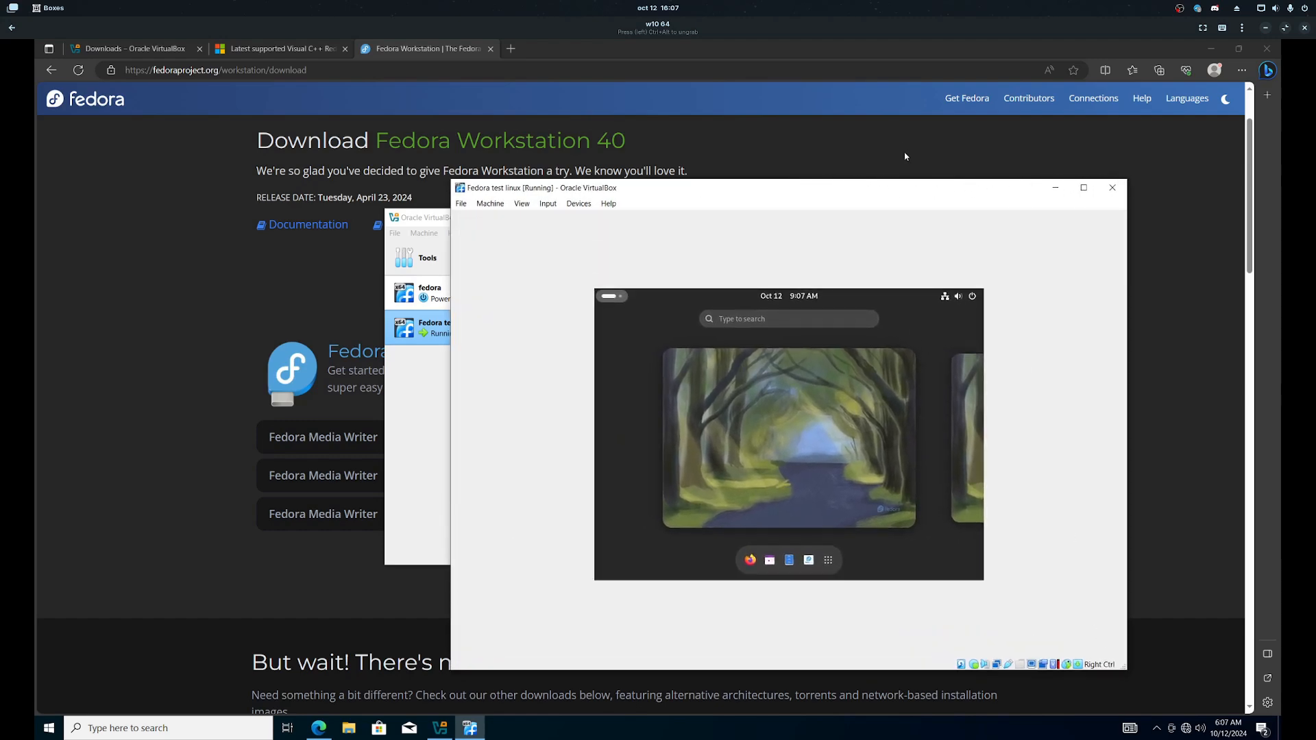
pyautogui.moveTo(914, 183); pyautogui.dragTo(783, 155)
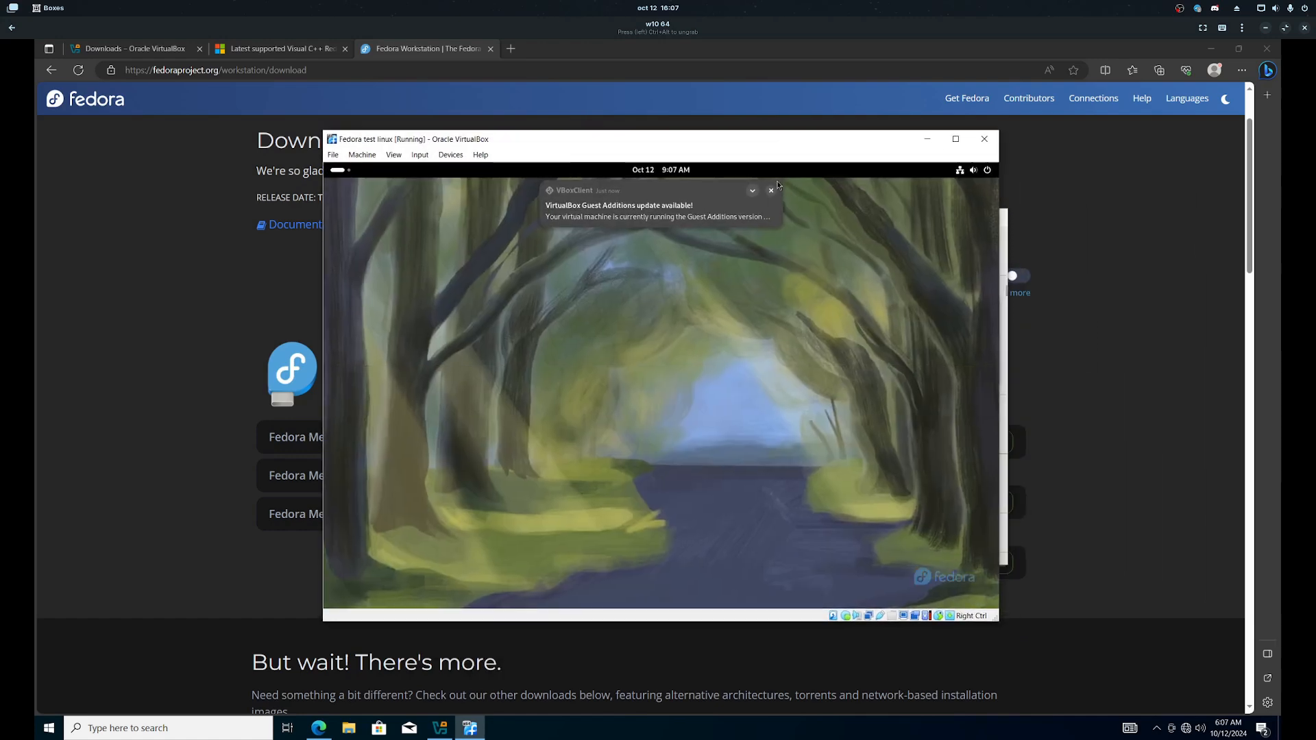
# Dismiss the Guest Additions update notification and decline installing Fedora in the welcome dialog
pyautogui.moveTo(772, 194)
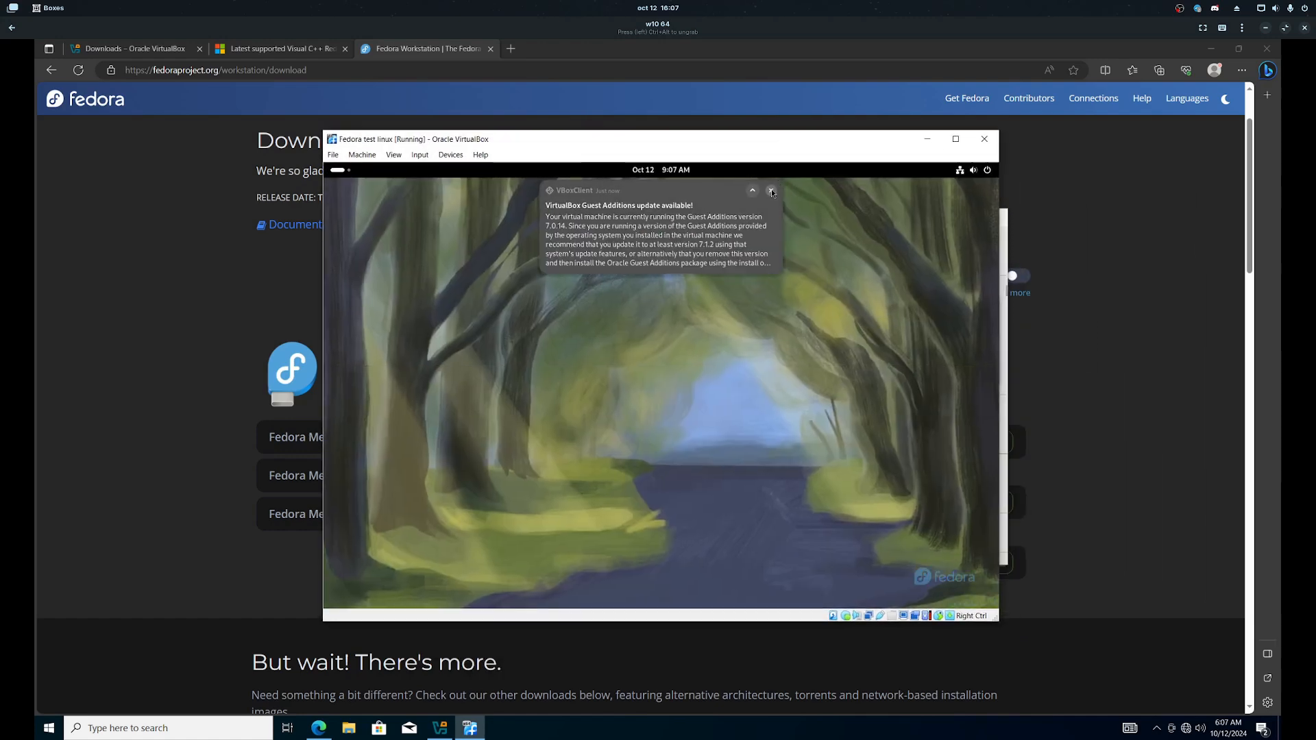
pyautogui.click(771, 193)
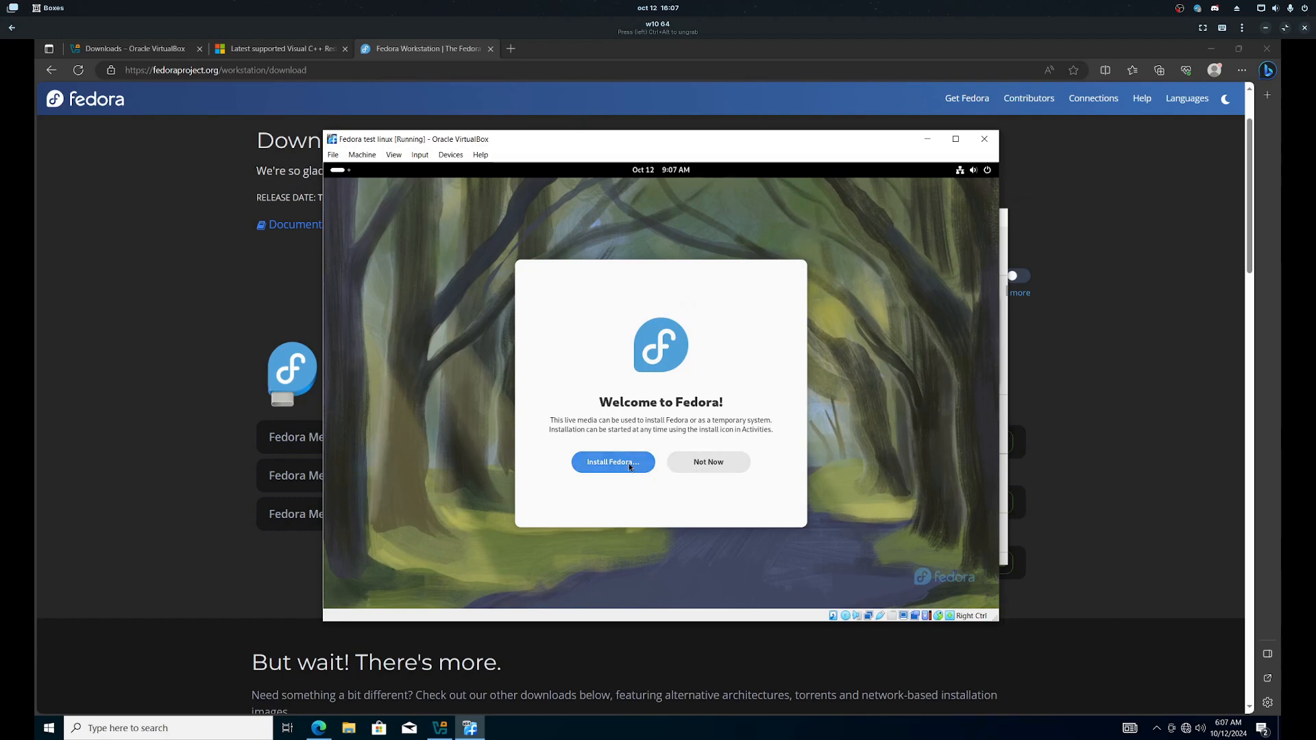
pyautogui.click(744, 468)
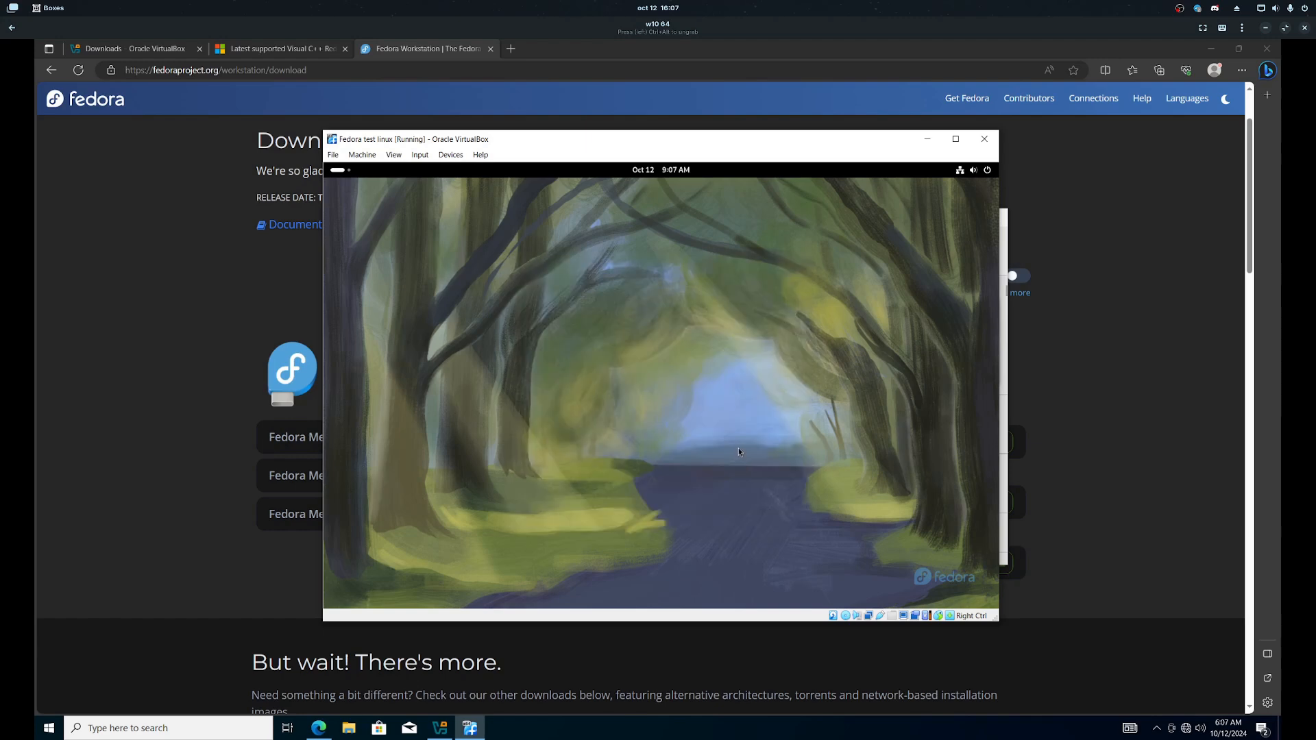
# Look through the live system's installed applications, open Clocks and close it again
pyautogui.press('super')
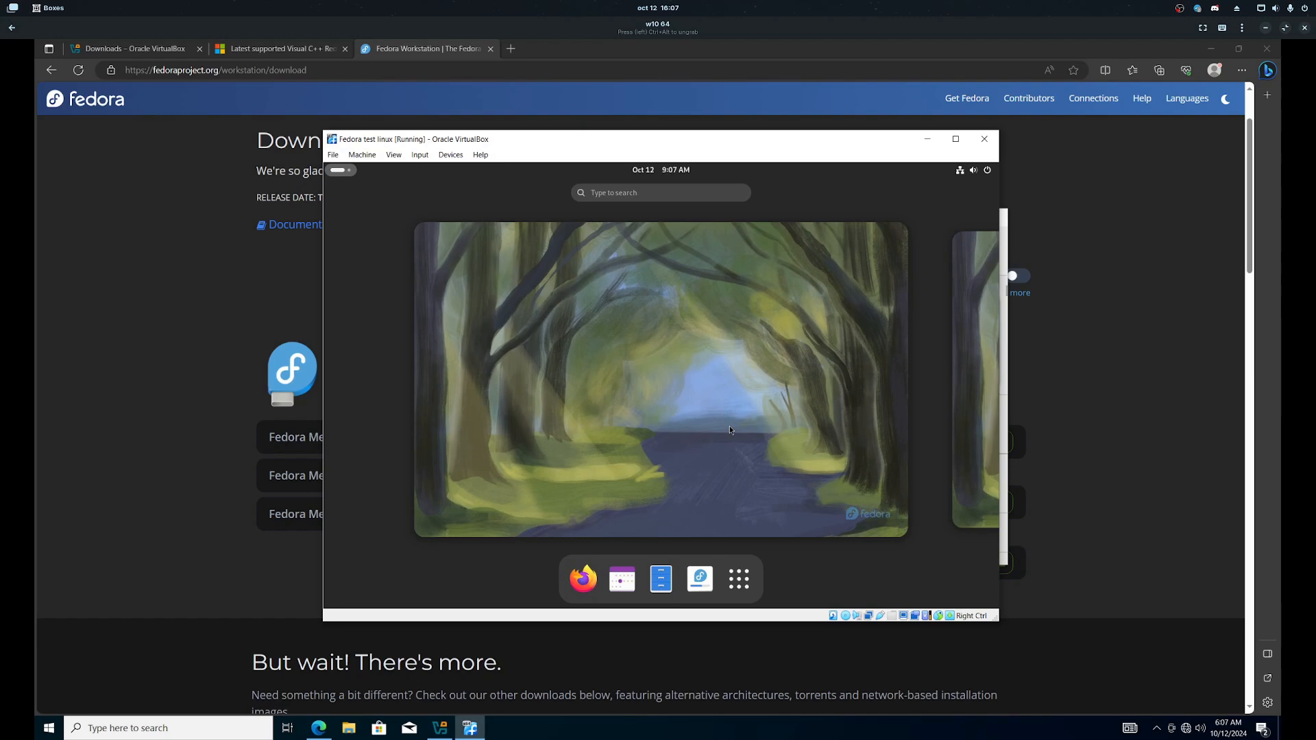
pyautogui.click(739, 580)
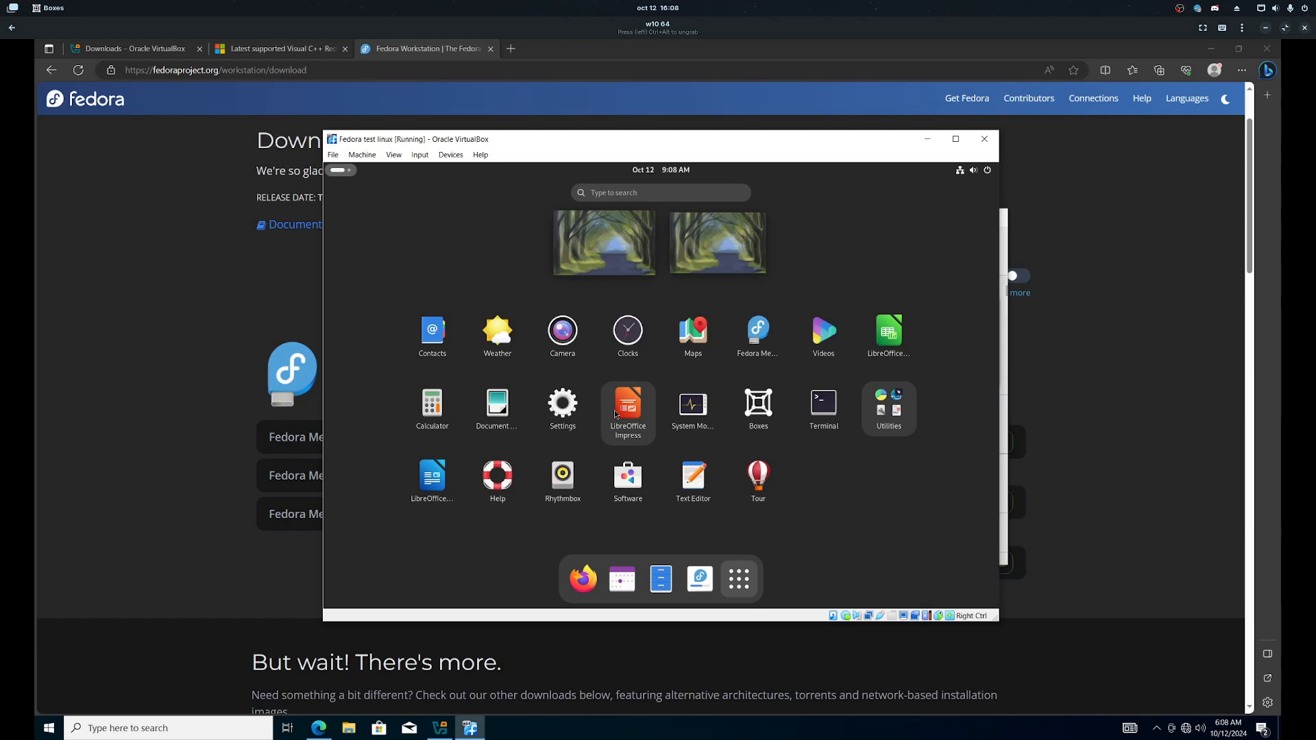
pyautogui.click(625, 355)
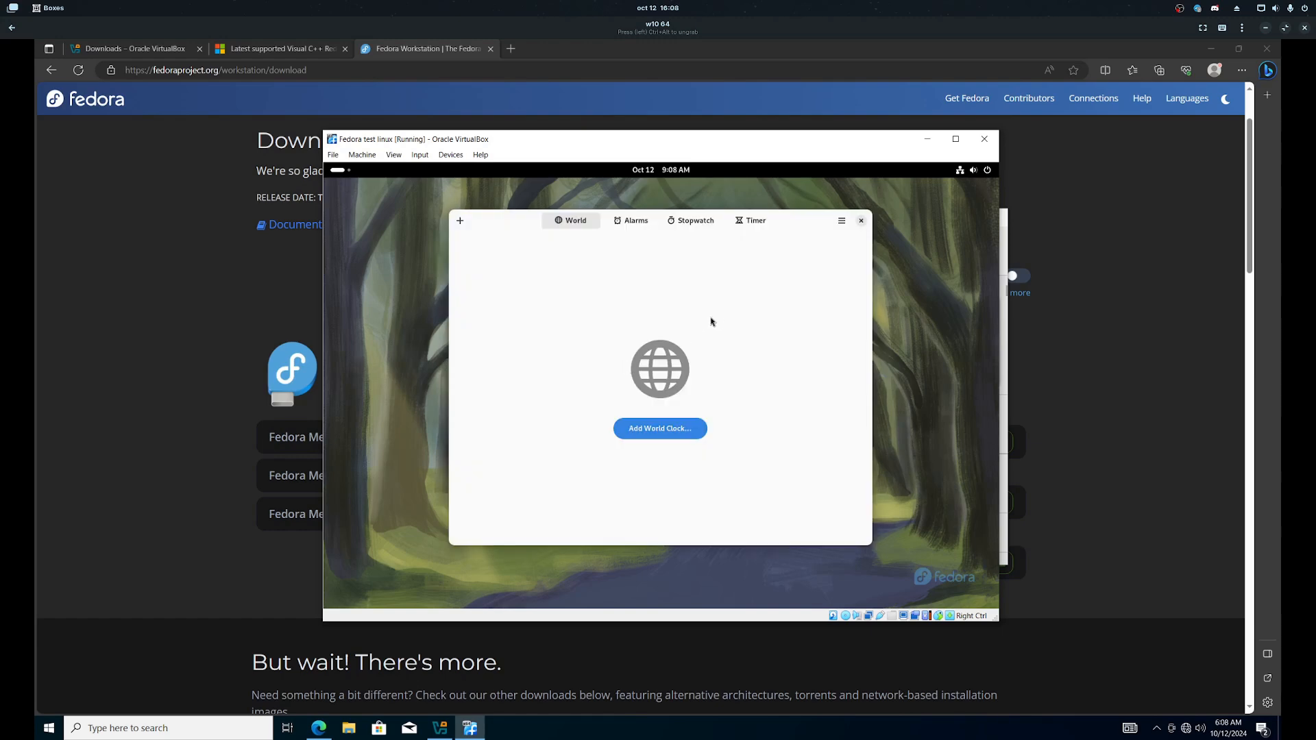
pyautogui.click(861, 221)
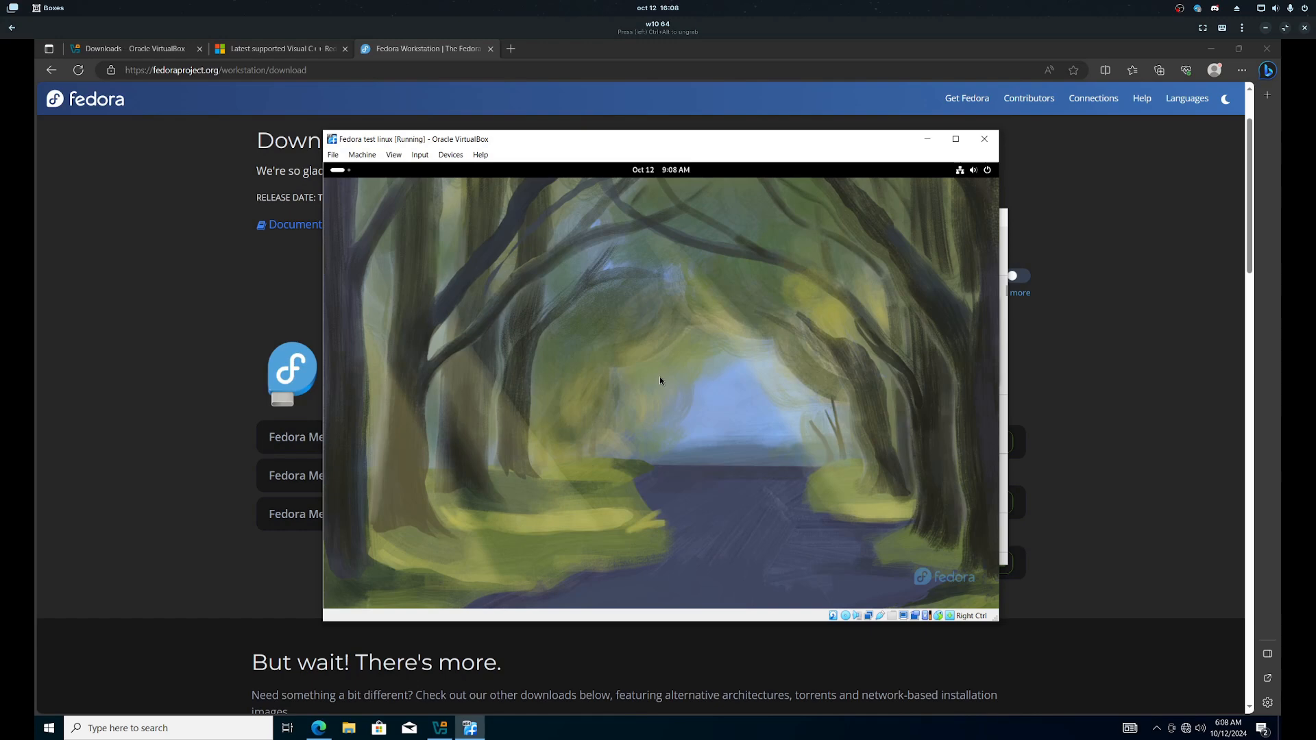
# View the Fedora desktop's display settings and close the settings window
pyautogui.rightClick(660, 376)
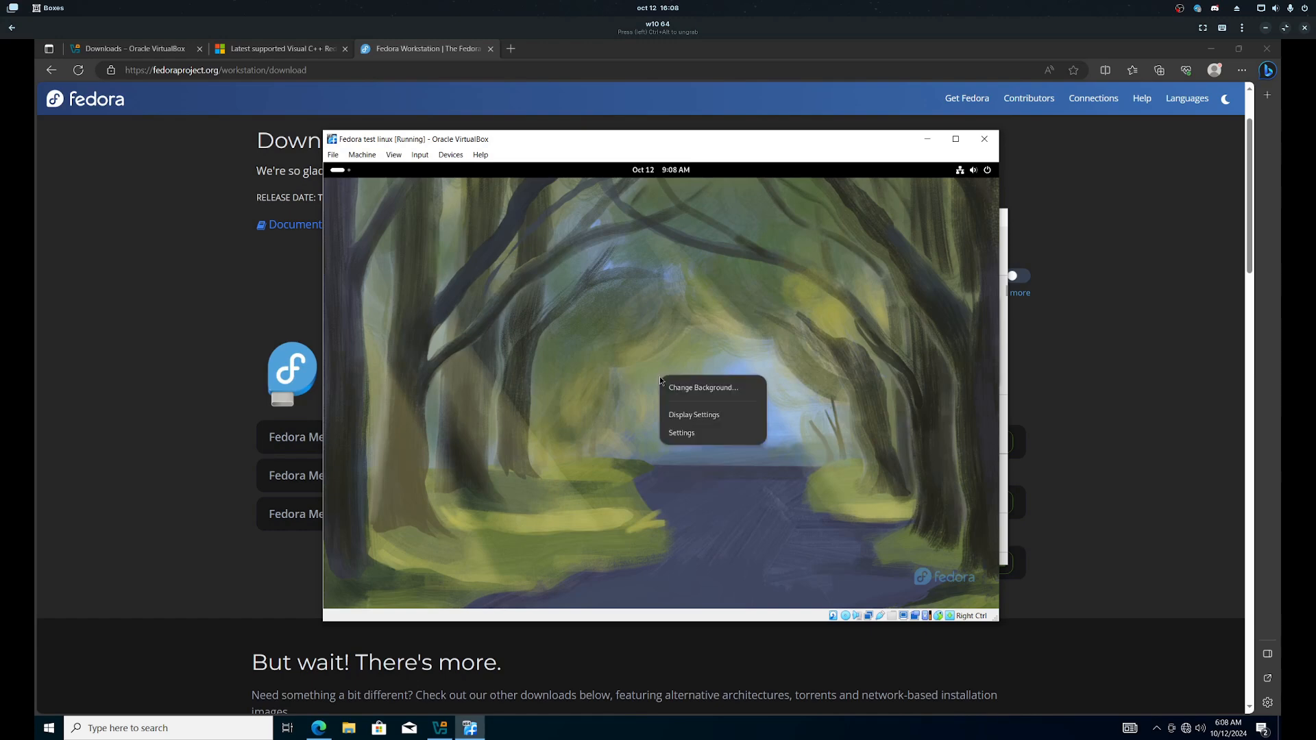
pyautogui.click(682, 414)
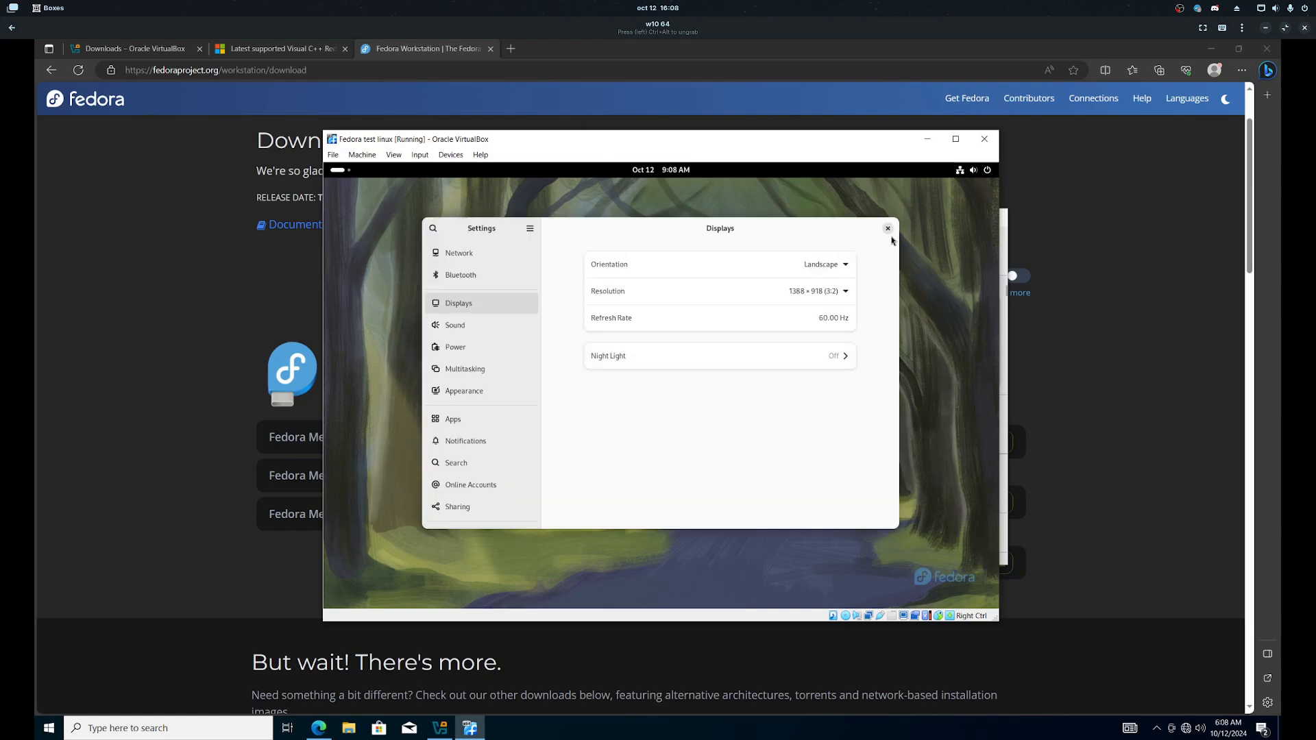
pyautogui.click(888, 228)
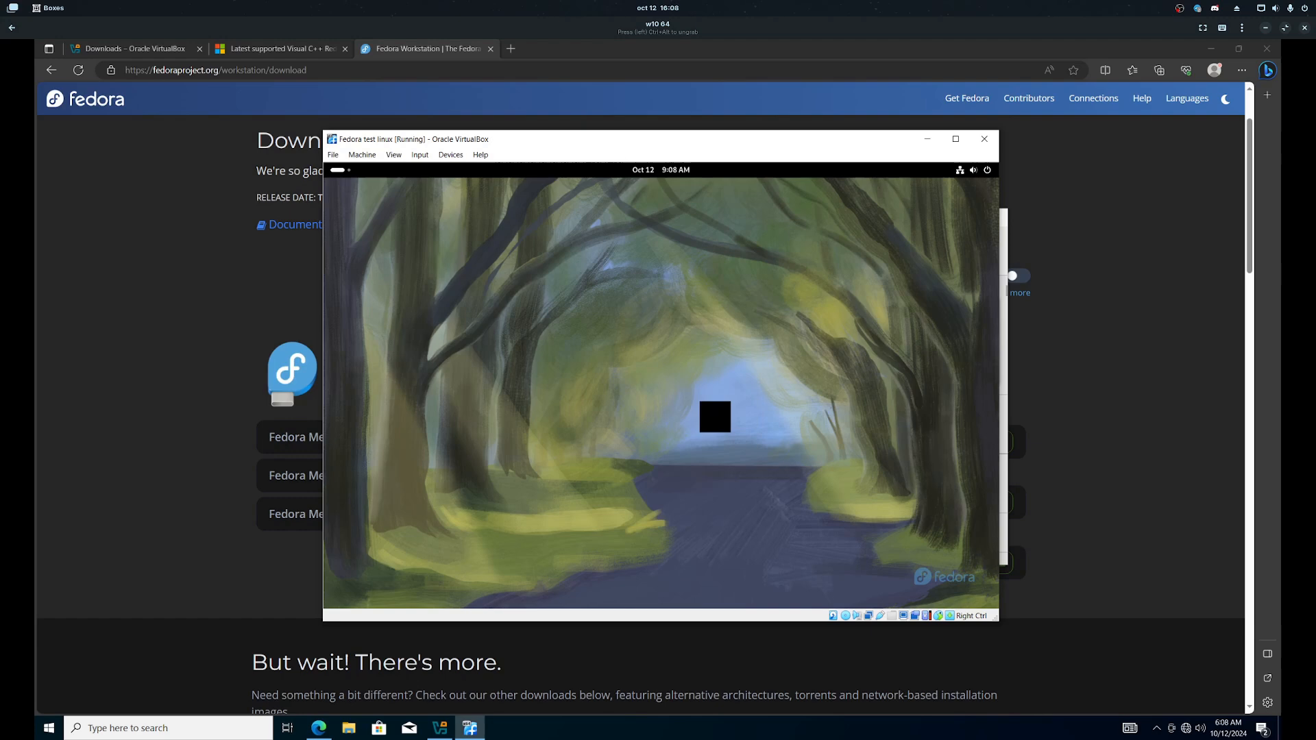
# Launch the Install to Hard Drive program from the Fedora live desktop
pyautogui.press('super')
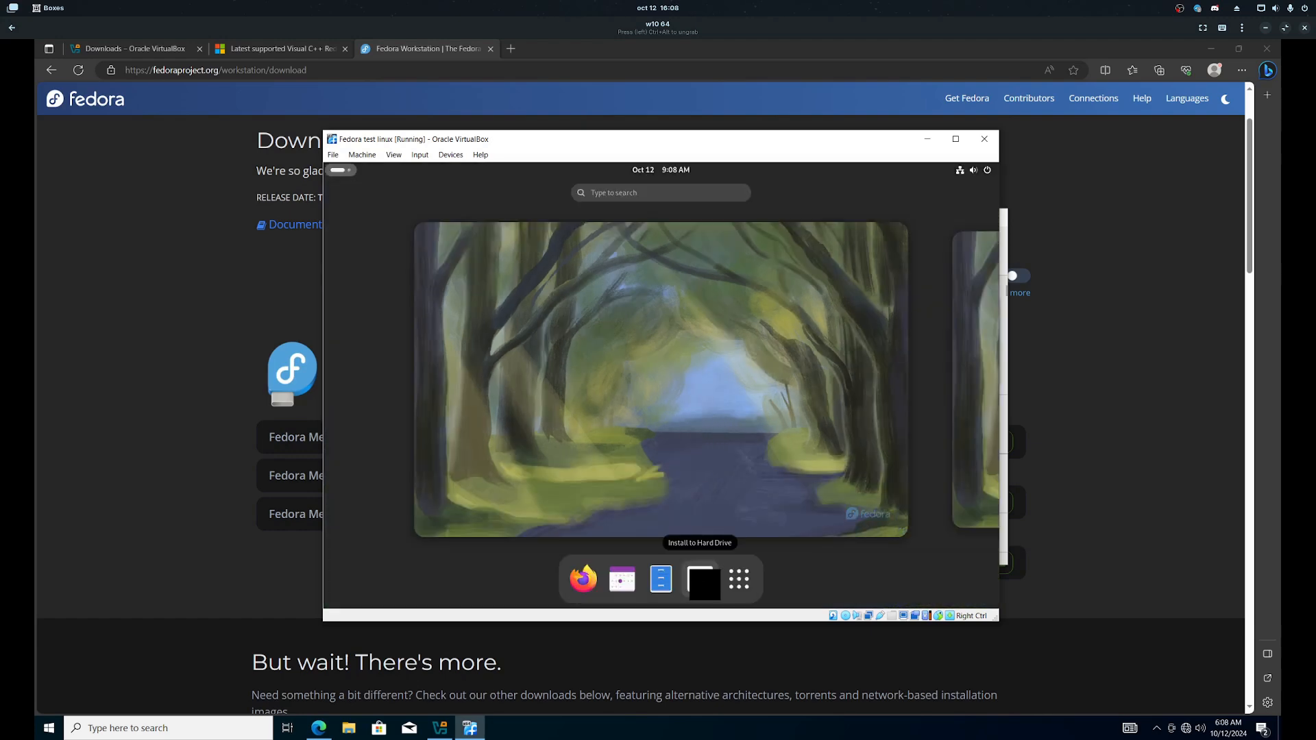
pyautogui.click(704, 583)
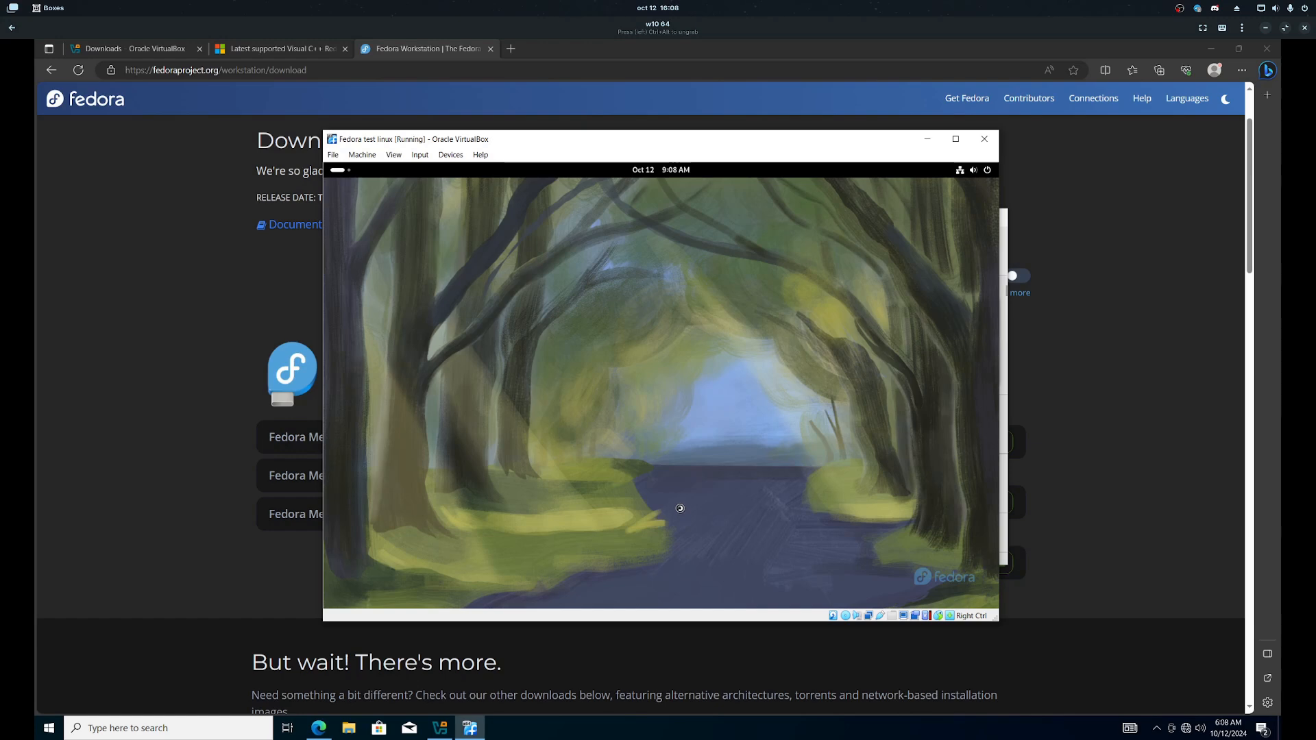
pyautogui.press('super')
pyautogui.press('super')
# Power off the Fedora live system and close VirtualBox Manager
pyautogui.click(988, 171)
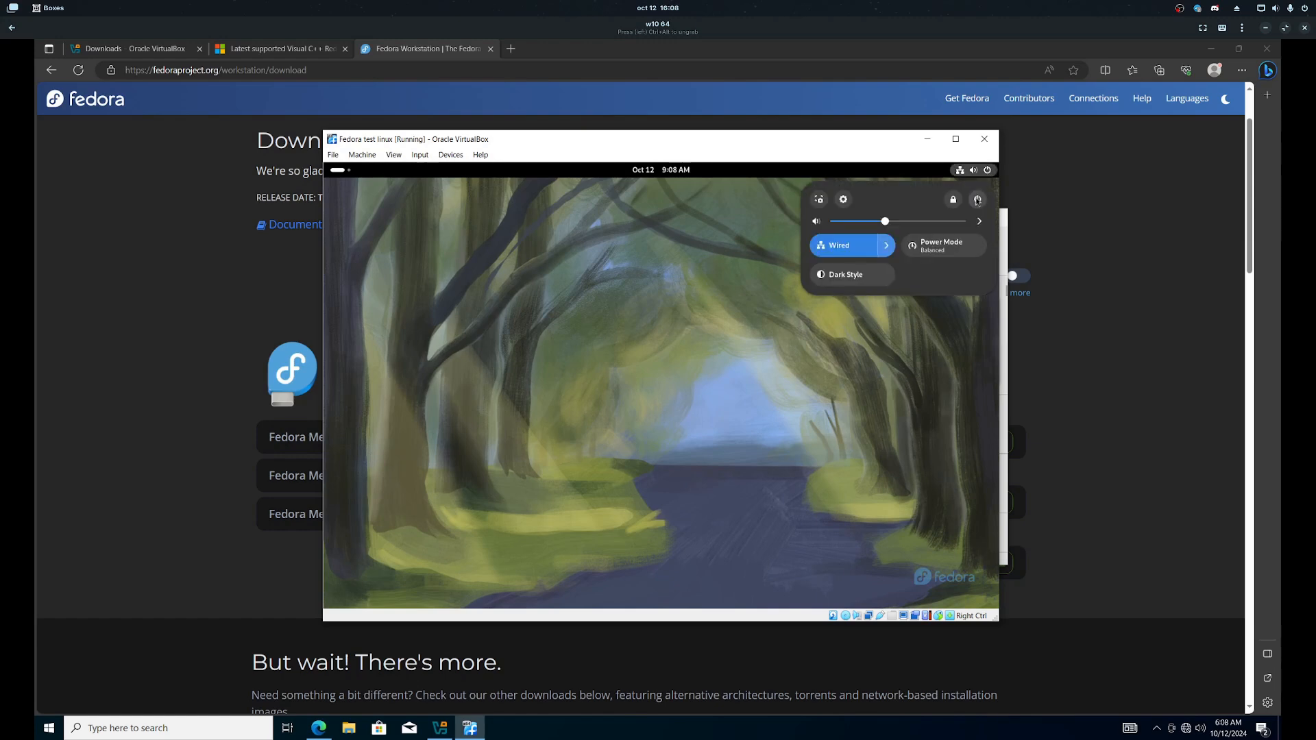
pyautogui.click(978, 200)
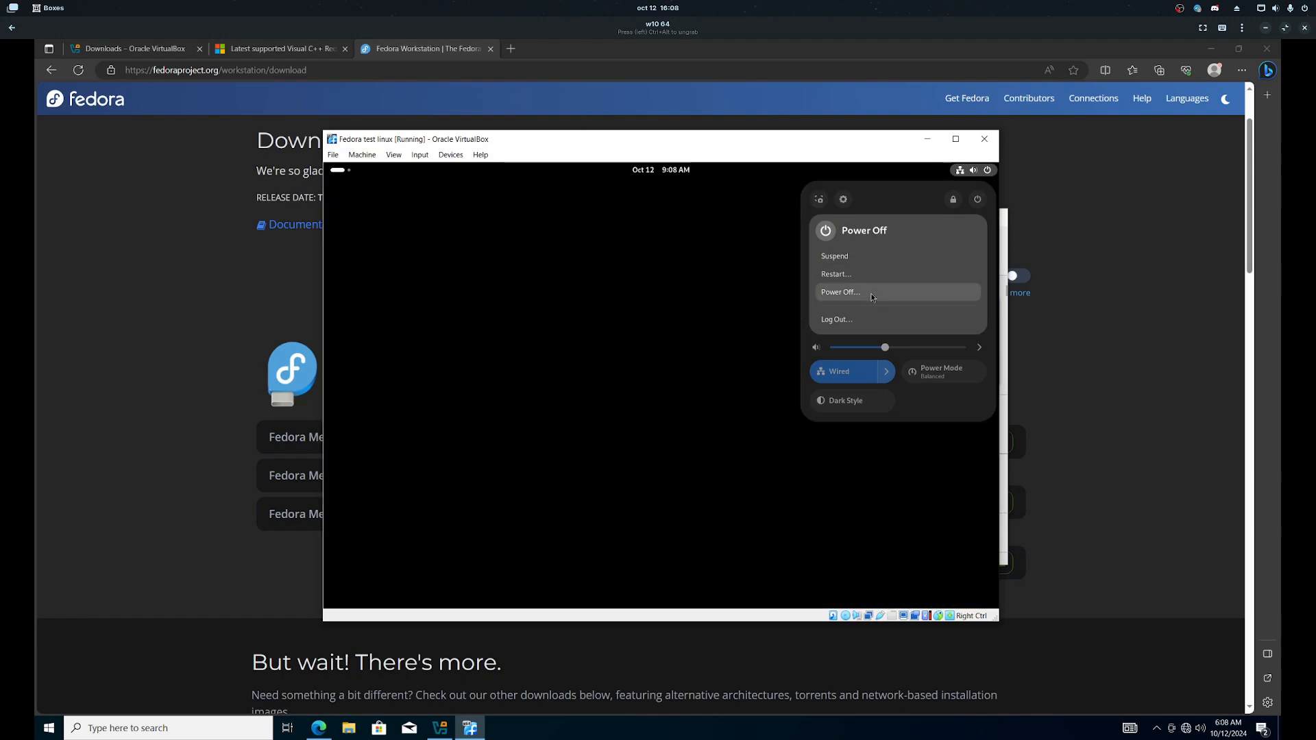
pyautogui.click(870, 293)
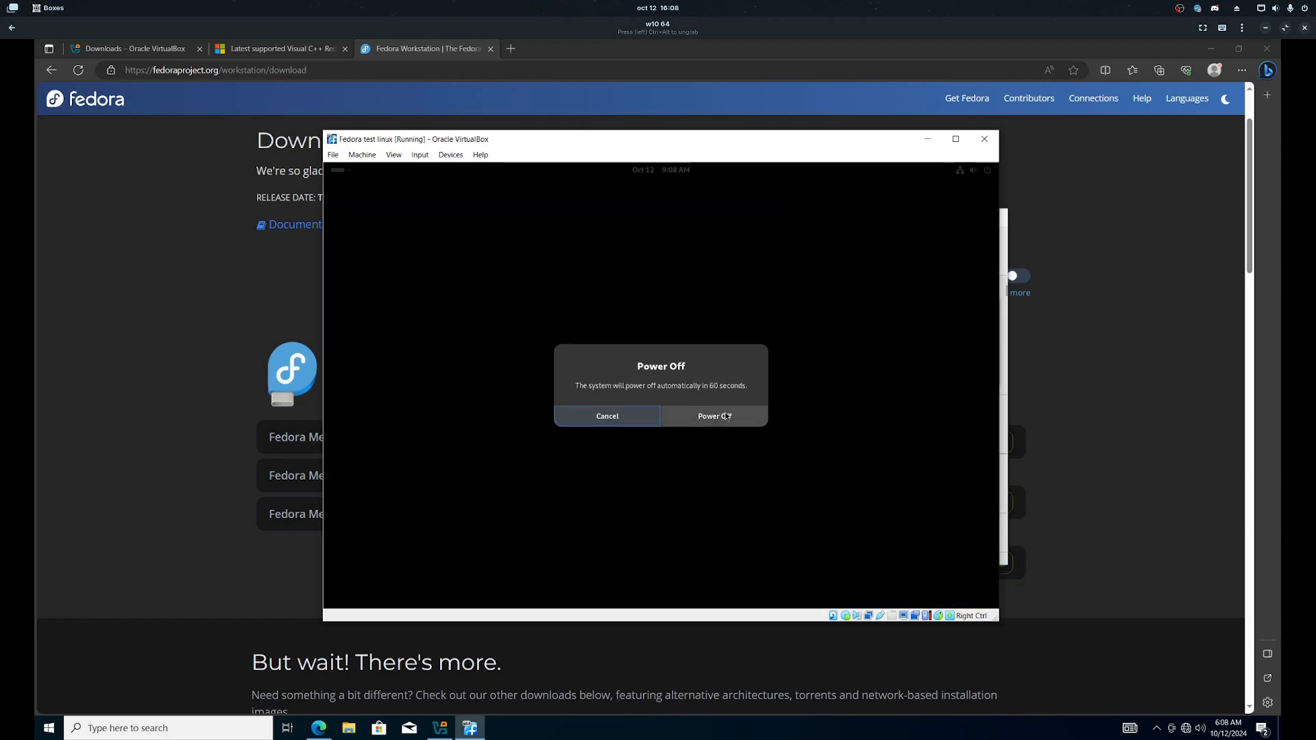
pyautogui.click(726, 416)
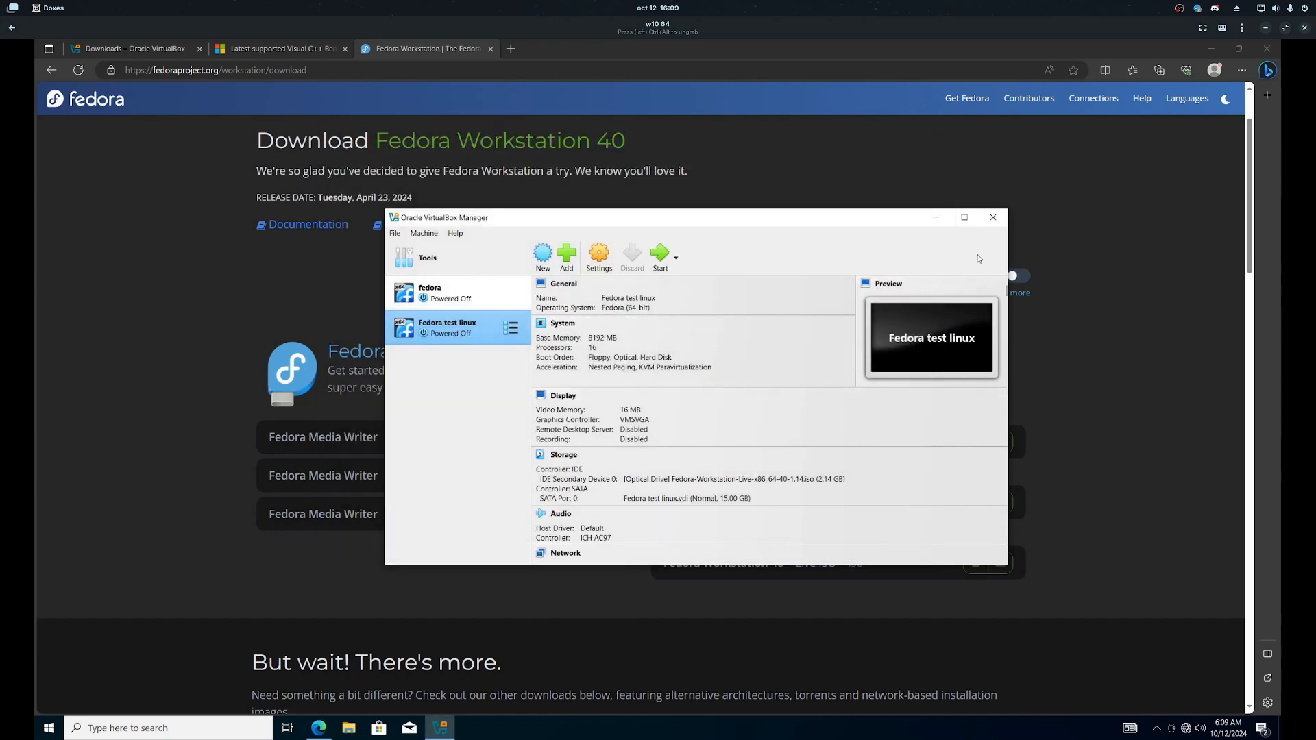
pyautogui.click(996, 221)
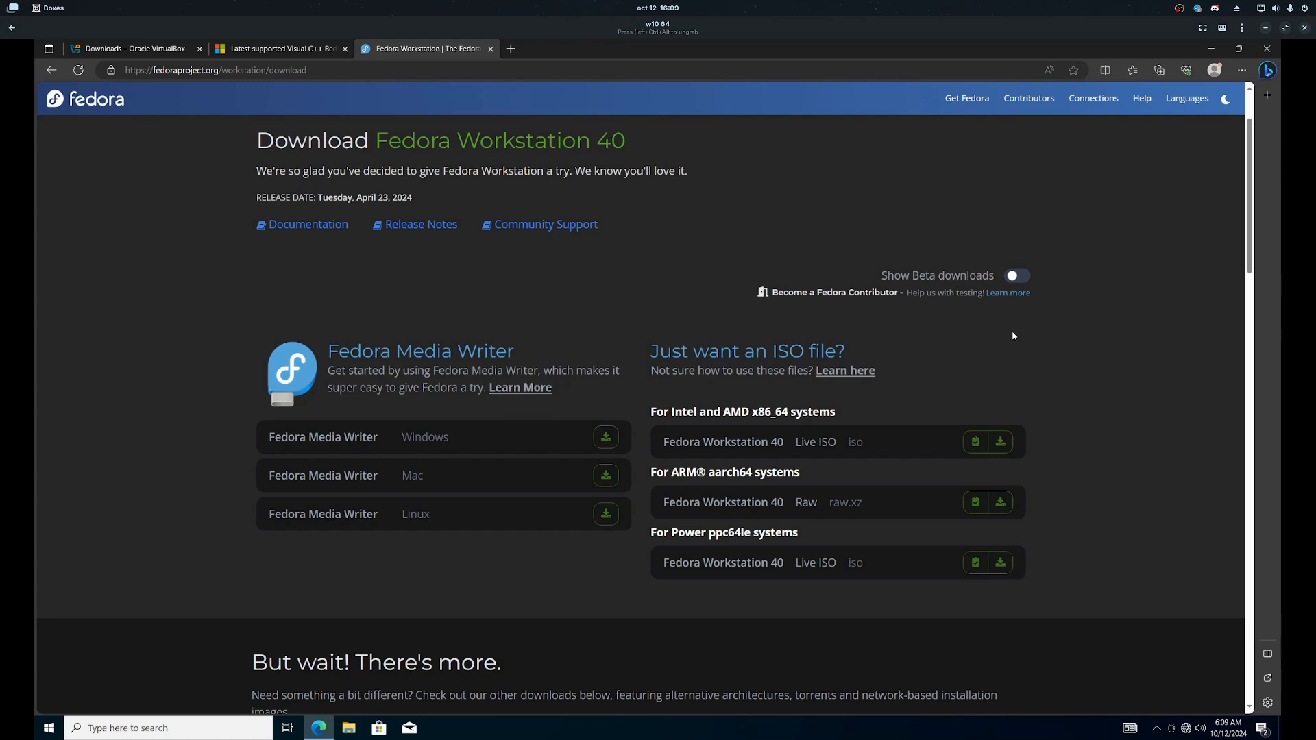
pyautogui.scroll(2, 1014, 336)
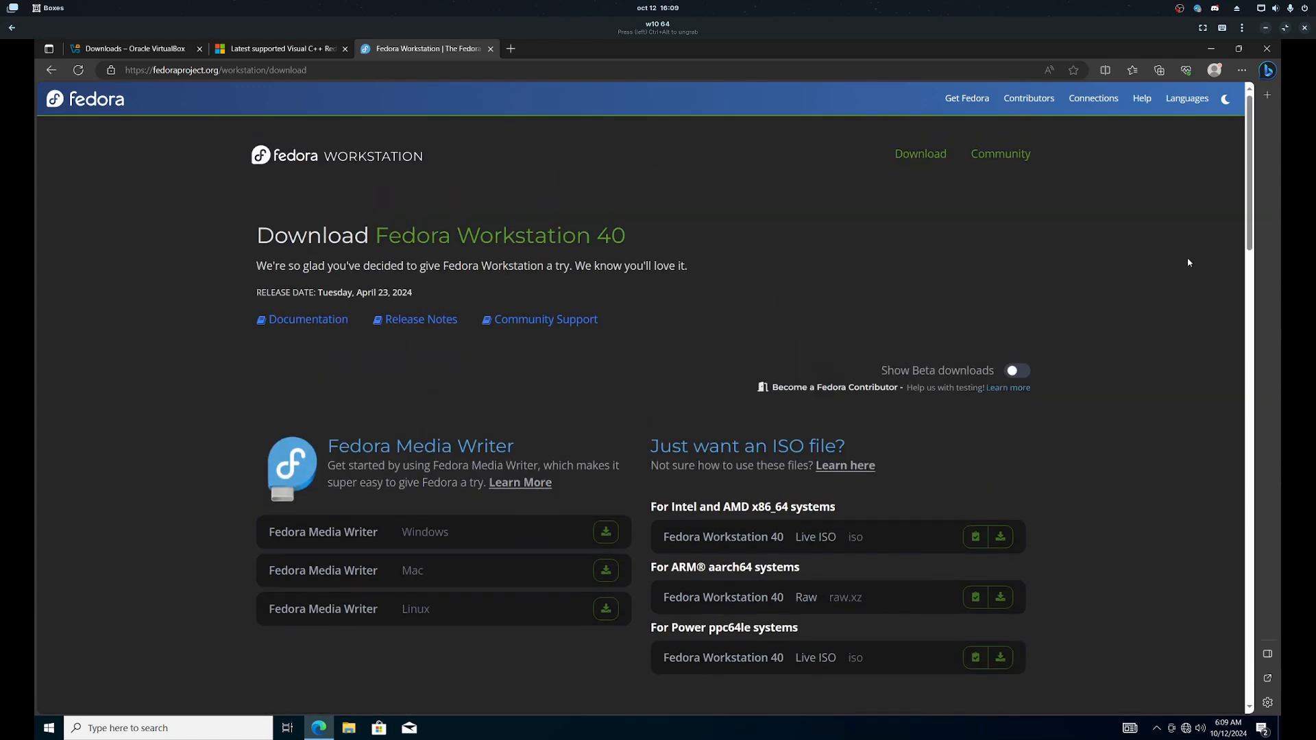